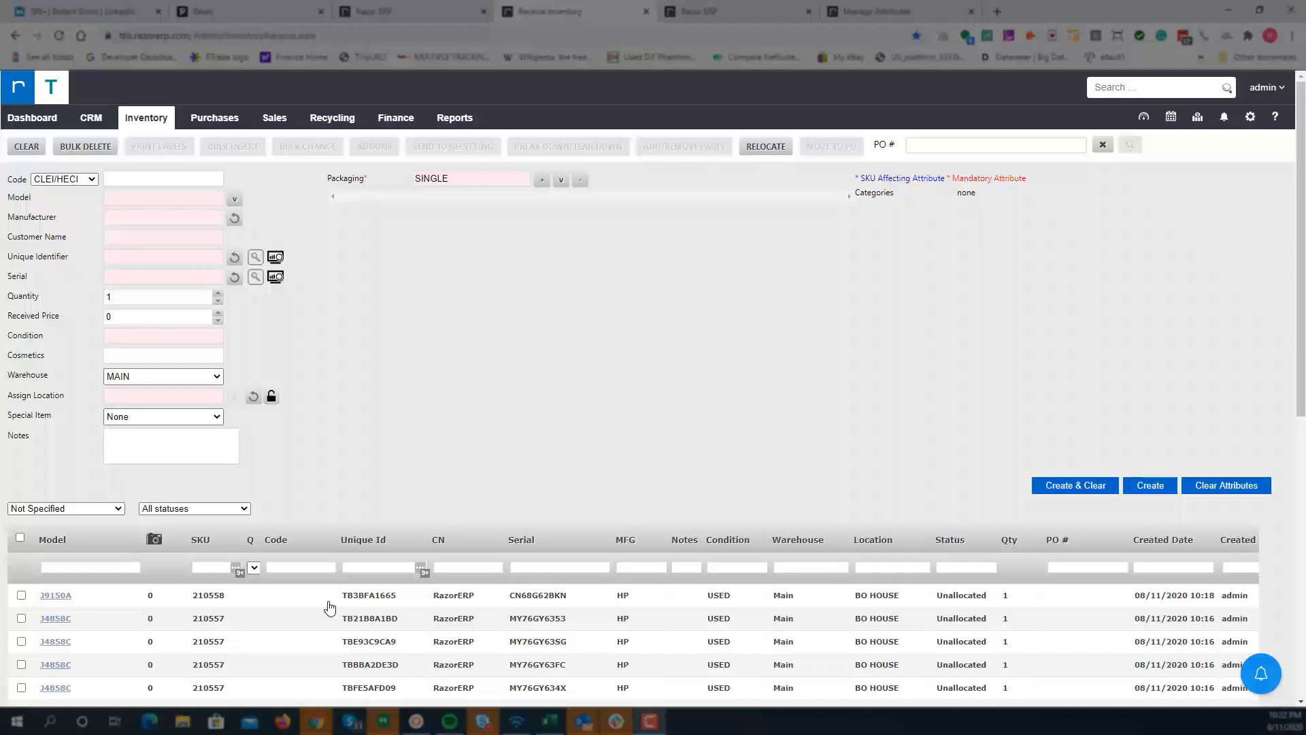
Step: Open the inventory list and start building a new one-off kit
{"action": "scroll", "coordinate": [463, 350], "scroll_direction": "down", "scroll_amount": 1}
{"action": "scroll", "coordinate": [461, 350], "scroll_direction": "up", "scroll_amount": 1}
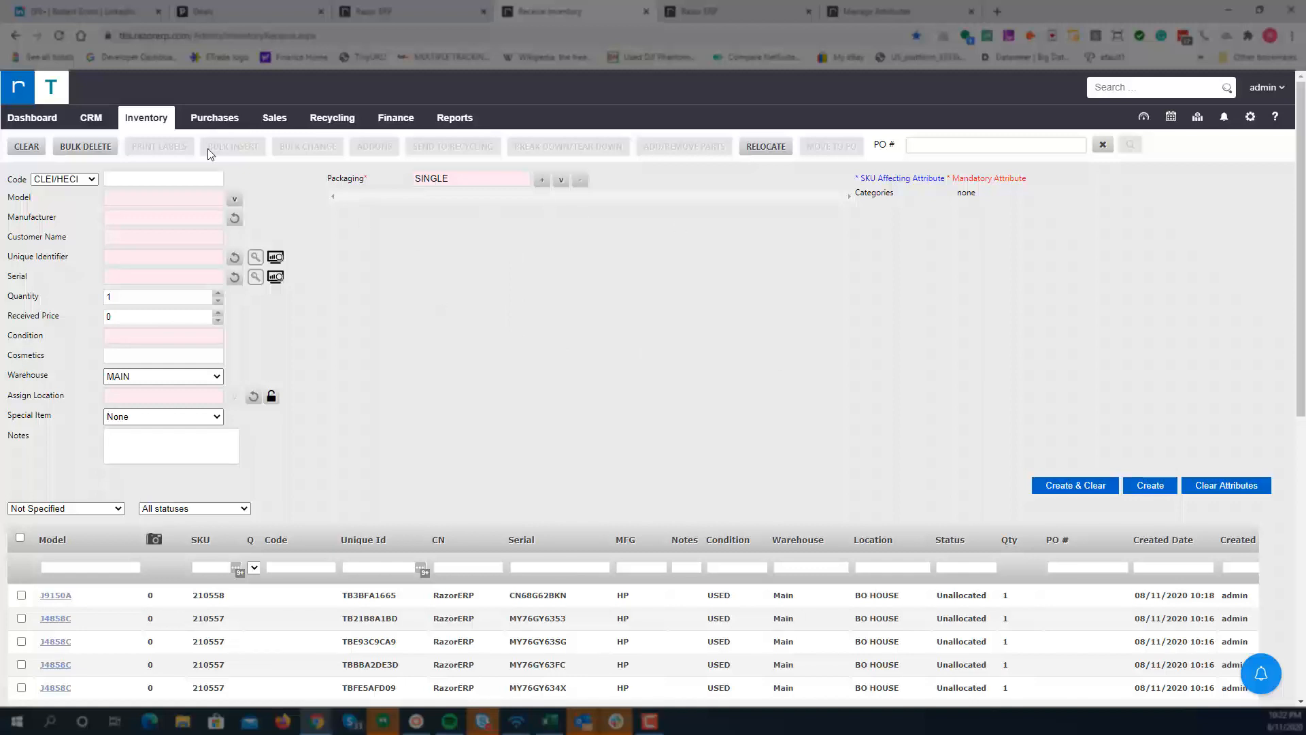
{"action": "mouse_move", "coordinate": [136, 122]}
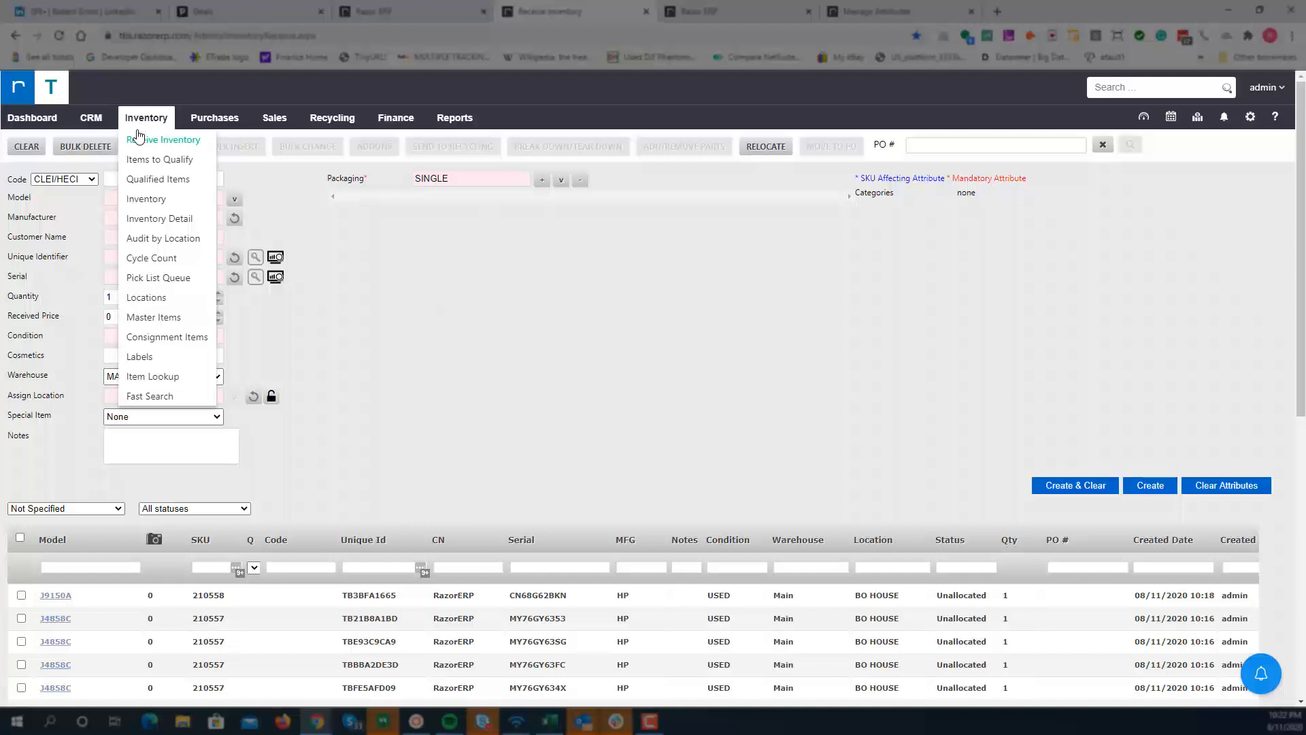
{"action": "left_click", "coordinate": [144, 203]}
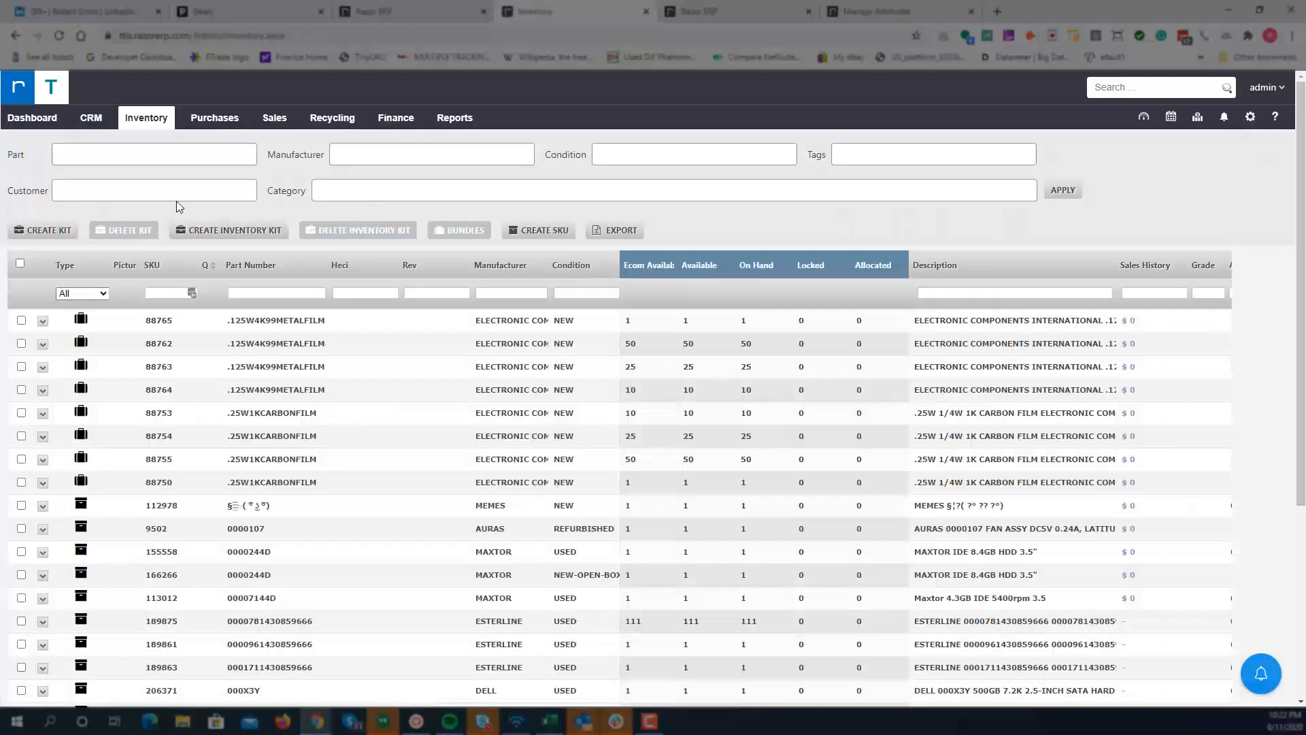
{"action": "left_click", "coordinate": [241, 233]}
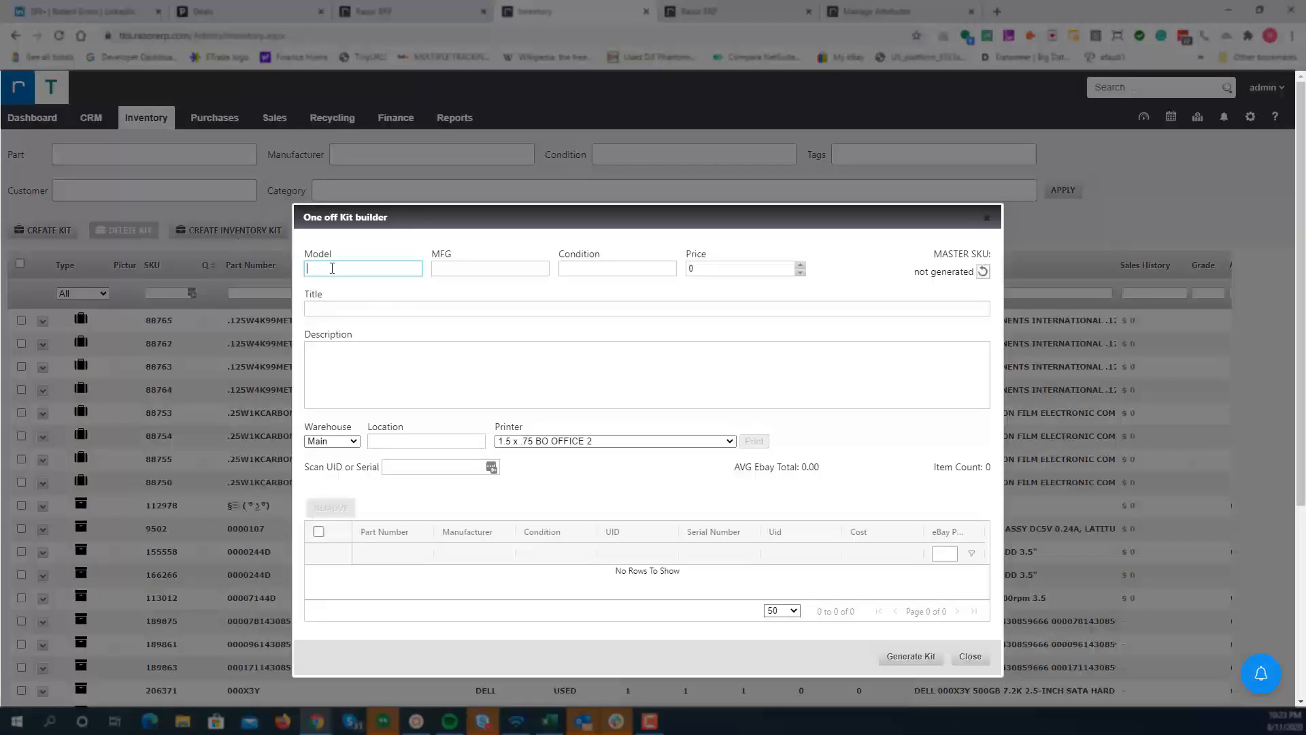
Step: Set the kit model to LOT OF MODULES and its condition to USED
{"action": "left_click_drag", "start_coordinate": [338, 219], "coordinate": [297, 182]}
{"action": "left_click", "coordinate": [322, 230]}
{"action": "type", "text": "lot of "}
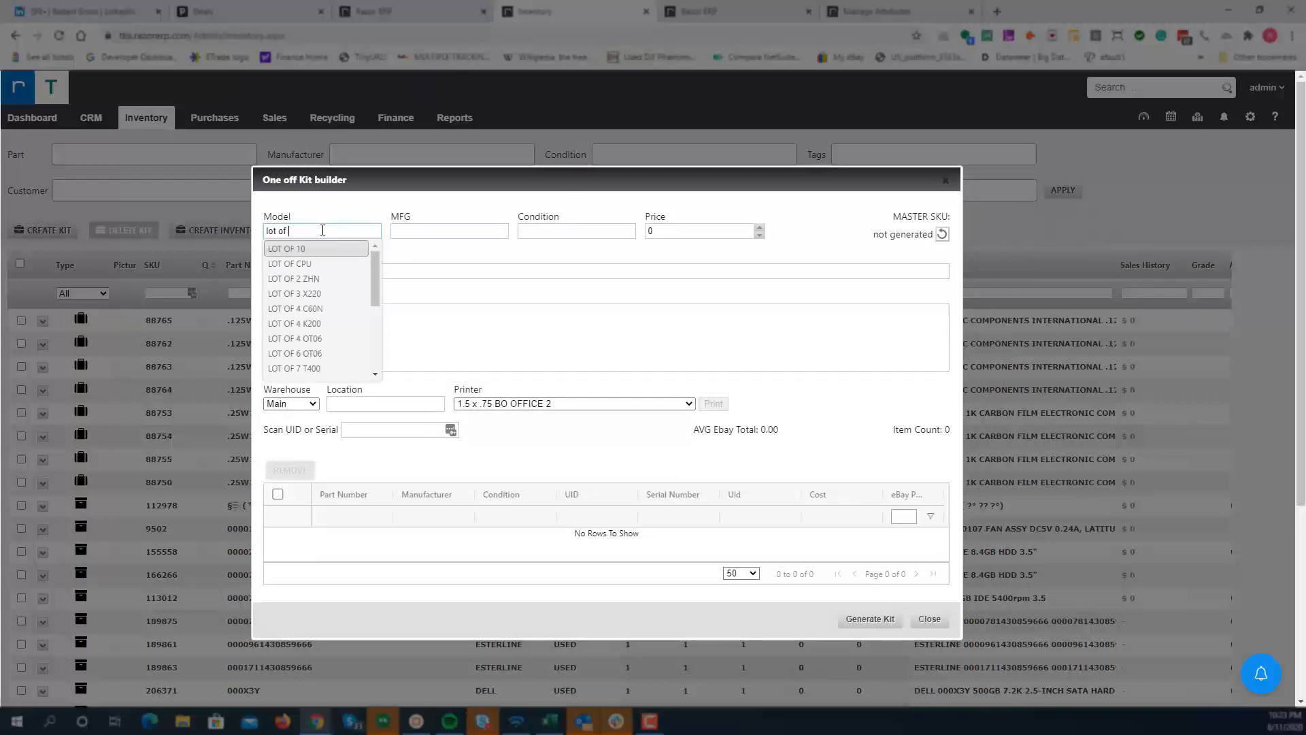
{"action": "type", "text": "modul"}
{"action": "left_click", "coordinate": [330, 247]}
{"action": "left_click", "coordinate": [586, 235]}
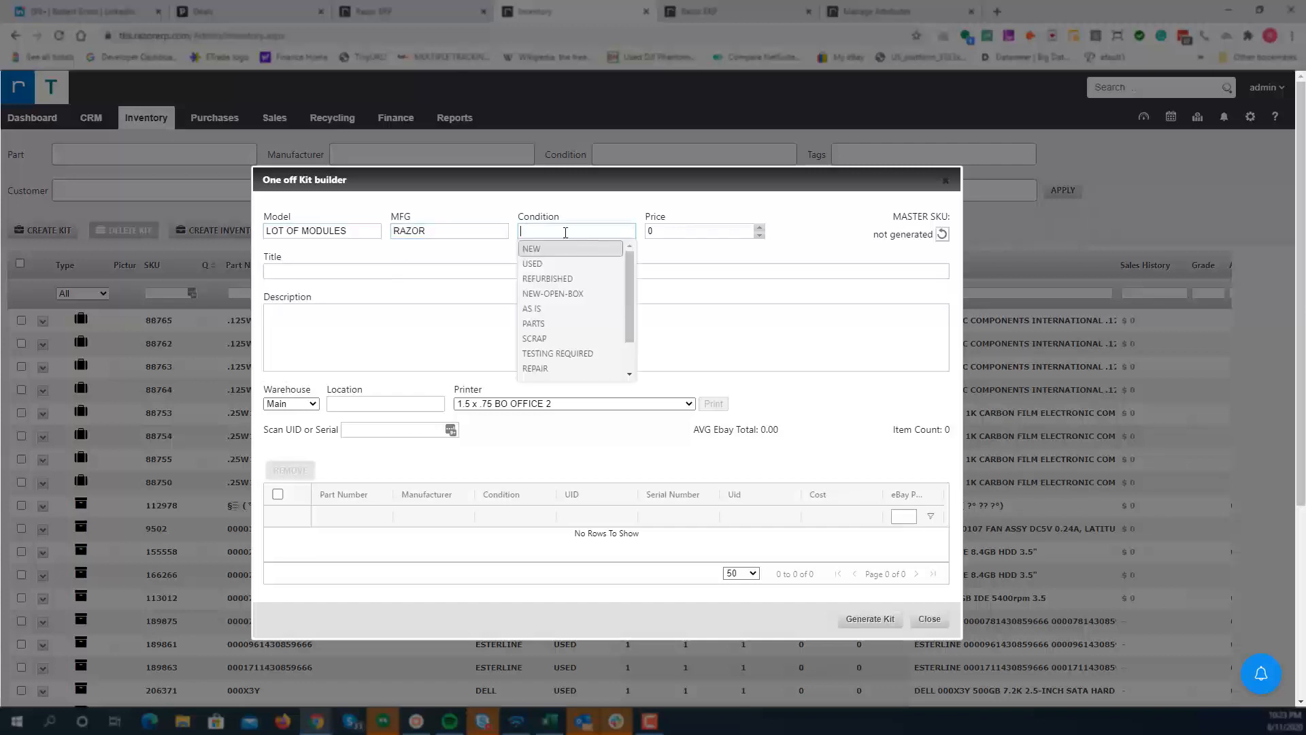
{"action": "left_click", "coordinate": [544, 266]}
{"action": "key", "text": "Tab"}
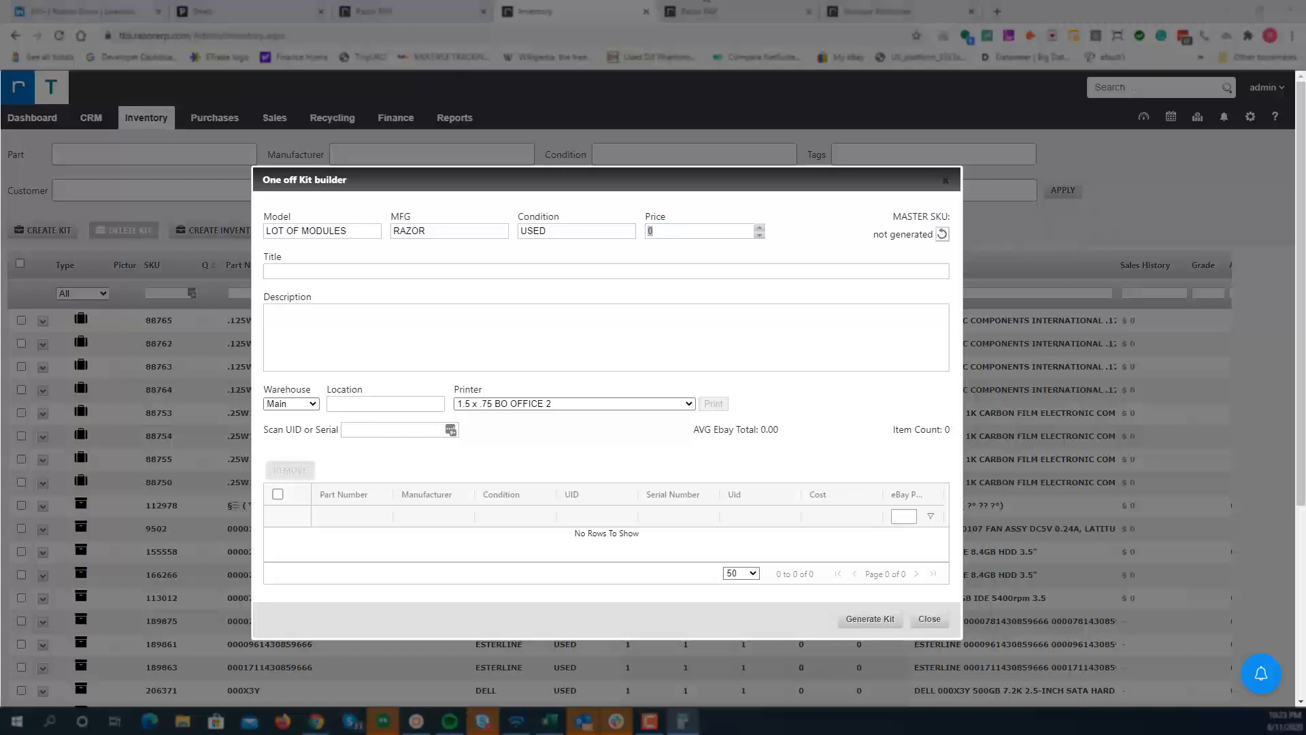
Step: Set the kit price to 99.95 and the title to Lot of Modules
{"action": "left_click", "coordinate": [686, 236]}
{"action": "type", "text": "99.95"}
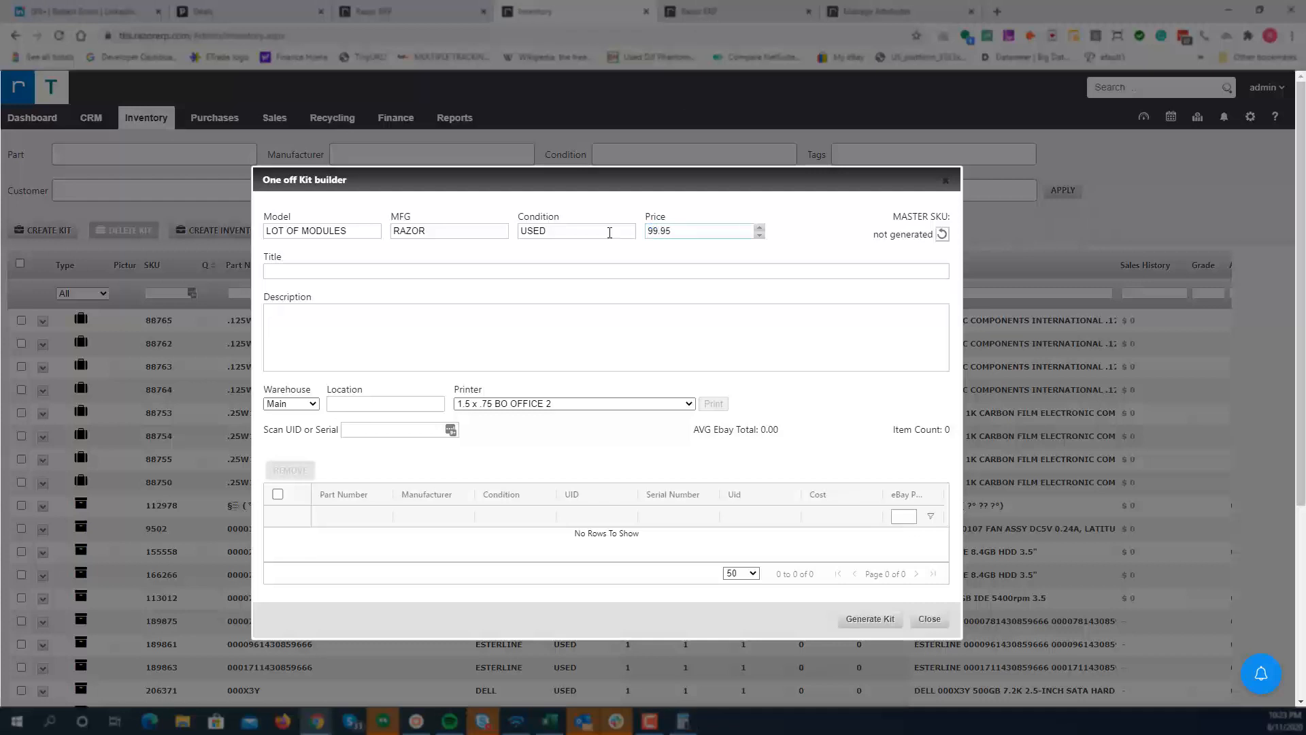
{"action": "left_click", "coordinate": [297, 275]}
{"action": "type", "text": "Lot"}
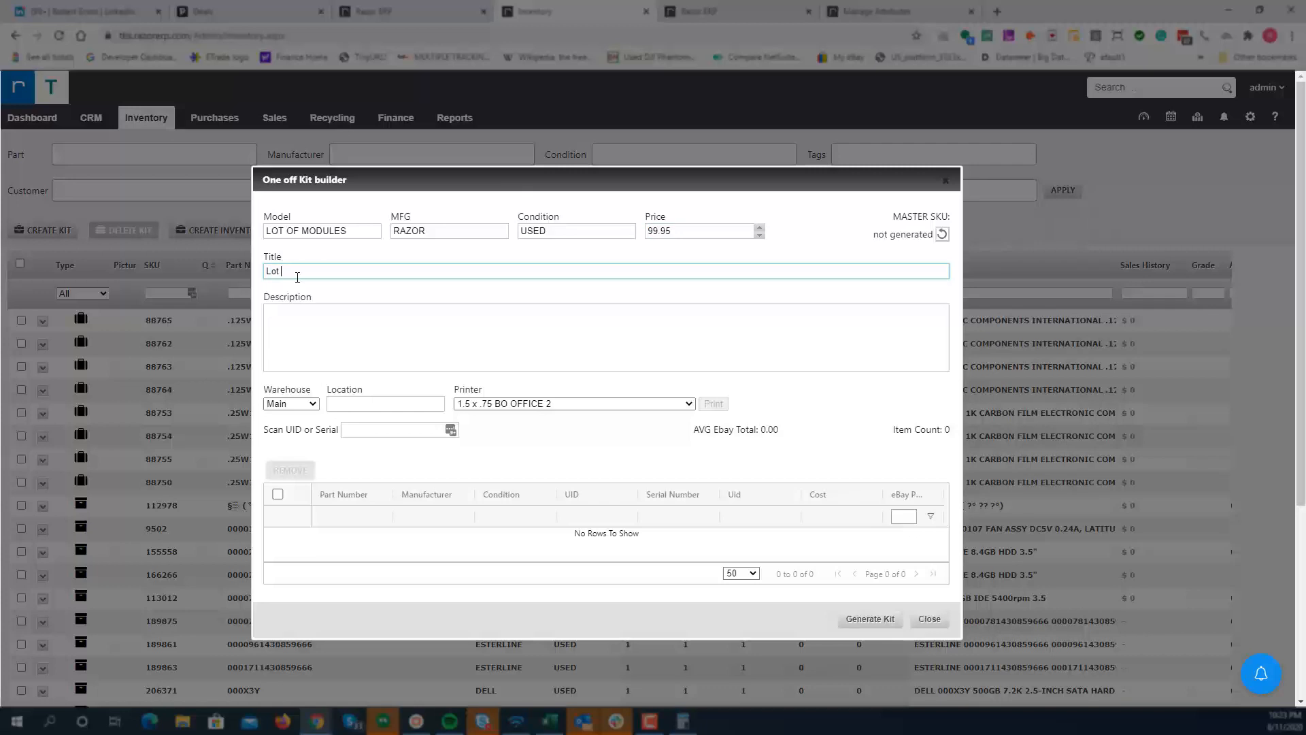
{"action": "type", "text": " of Modules"}
Step: Copy the title text into the kit description
{"action": "left_click_drag", "start_coordinate": [330, 272], "coordinate": [210, 275]}
{"action": "key", "text": "ctrl+c"}
{"action": "left_click", "coordinate": [356, 325]}
{"action": "key", "text": "ctrl+v"}
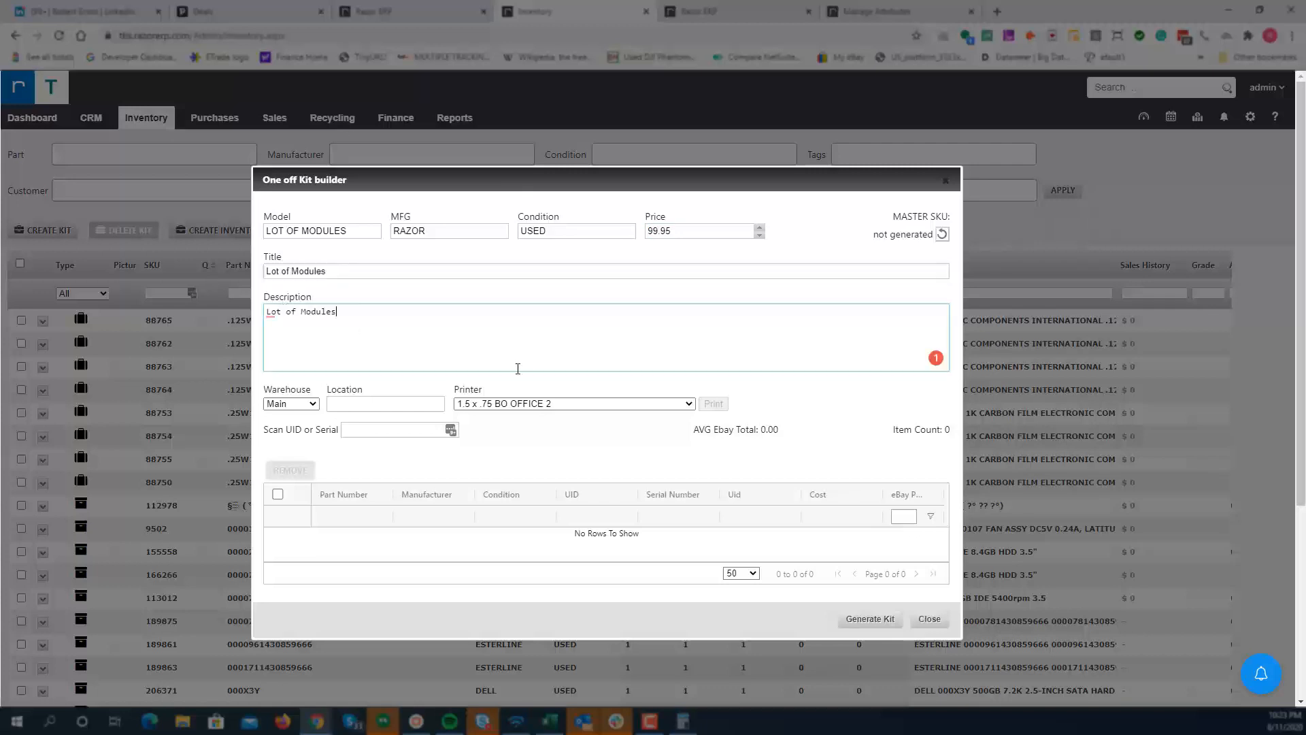
Step: Scan serials MY76GY63SG, MY76GY64CM, MY76GY6353, CN78HGMPR6, MY76GY634X, MY76GY63FC and MY76GY630B into the kit
{"action": "left_click", "coordinate": [360, 430]}
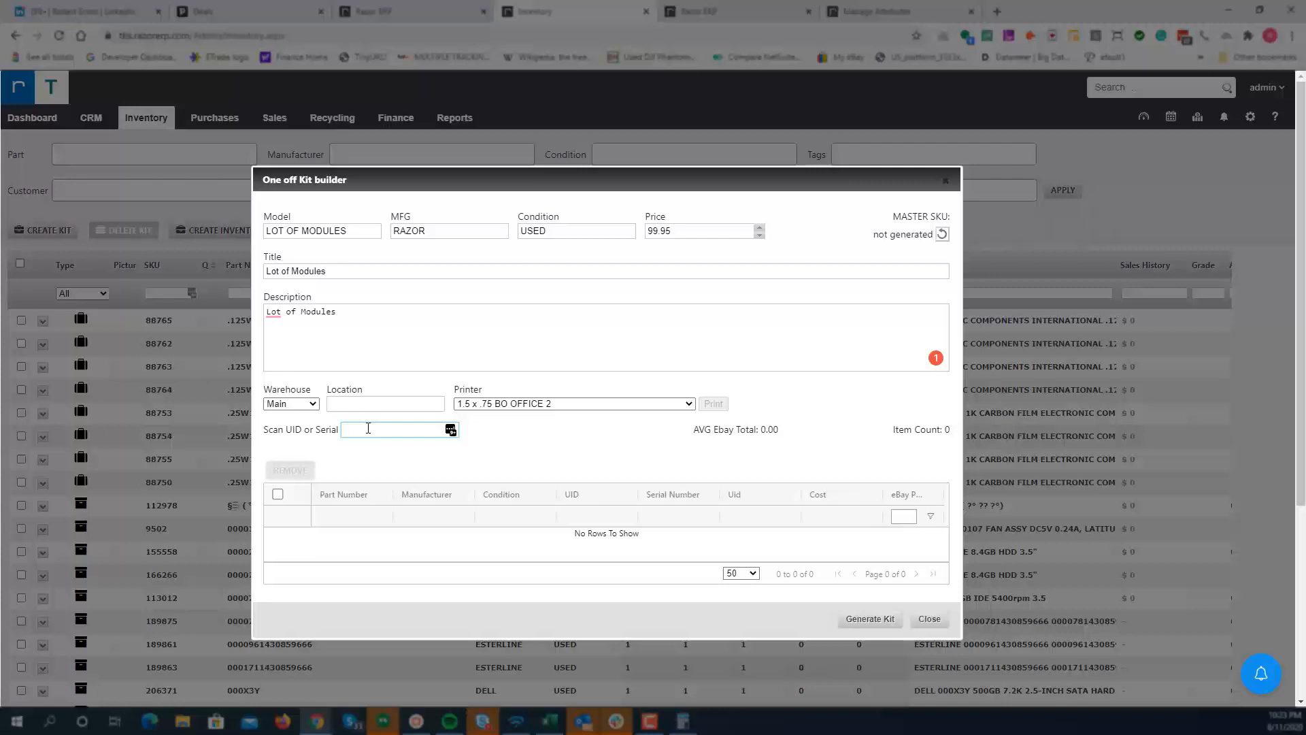
{"action": "type", "text": "MY76GY63SG"}
{"action": "key", "text": "Return"}
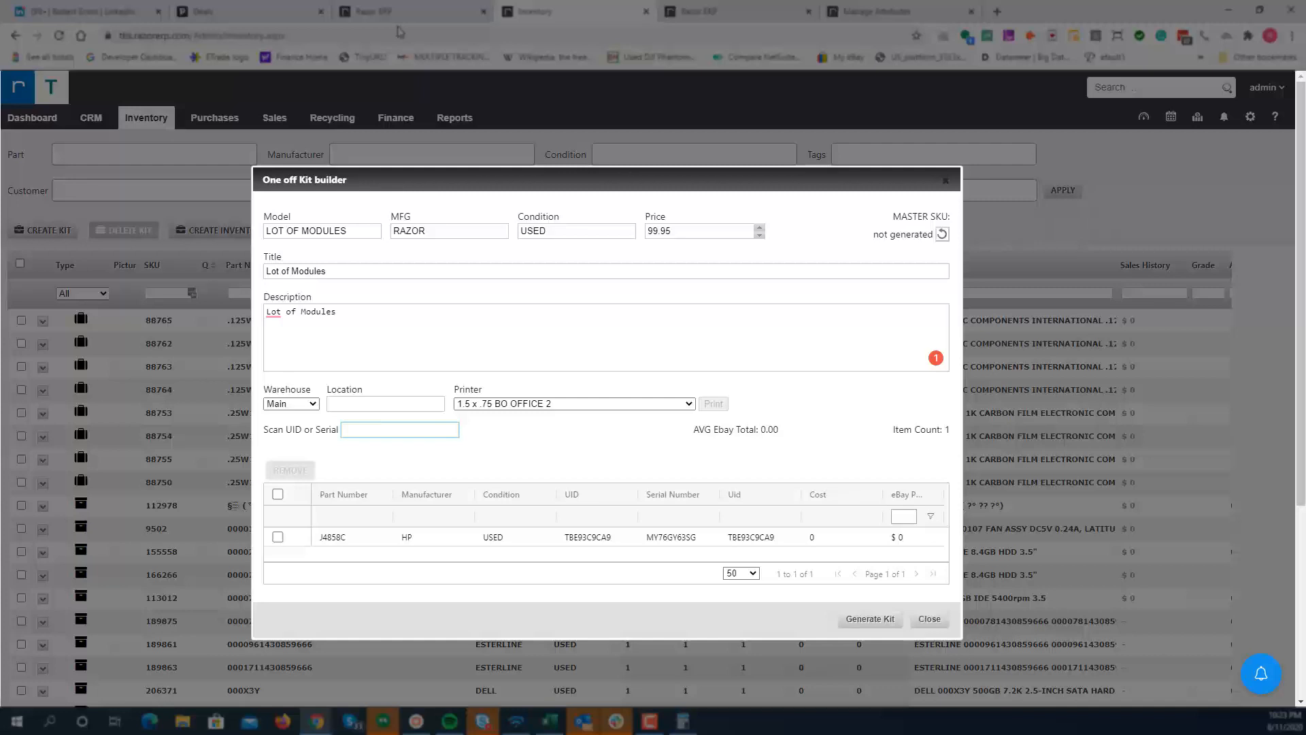
{"action": "type", "text": "MY76GY64CM"}
{"action": "key", "text": "Return"}
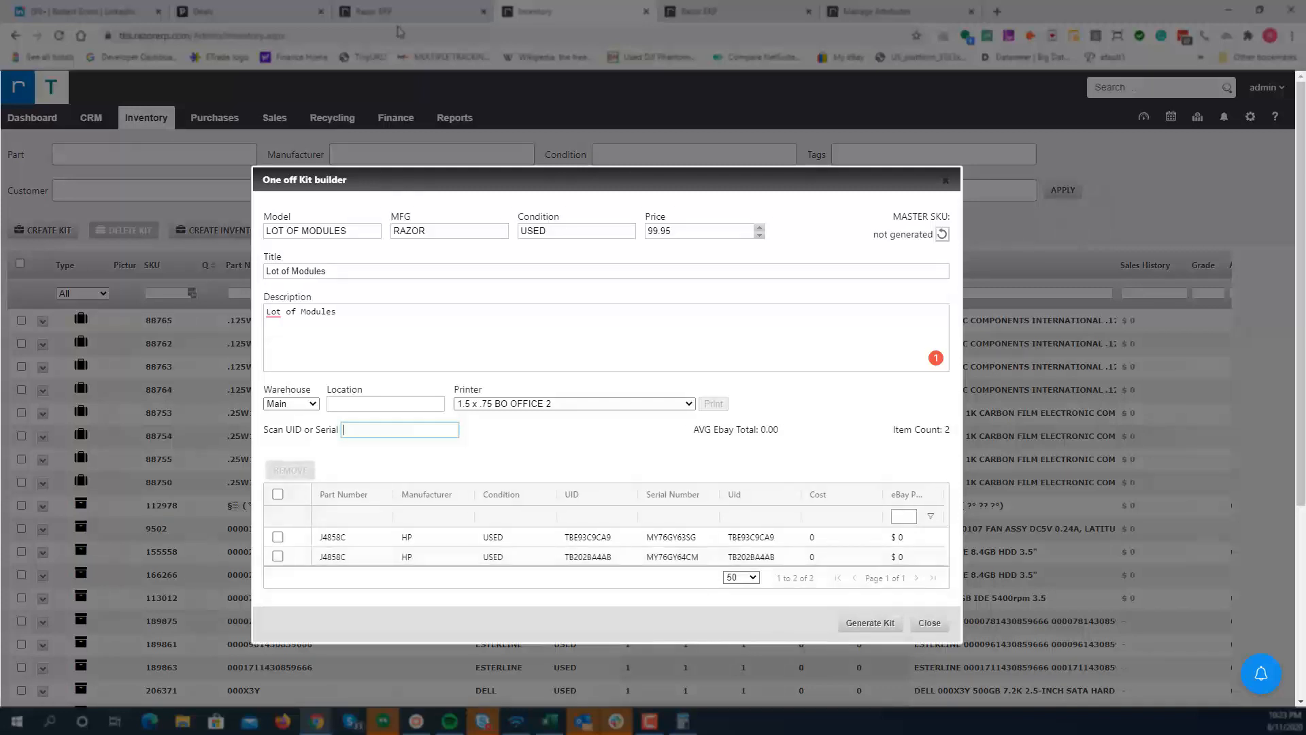
{"action": "type", "text": "MY76GY6353"}
{"action": "key", "text": "Return"}
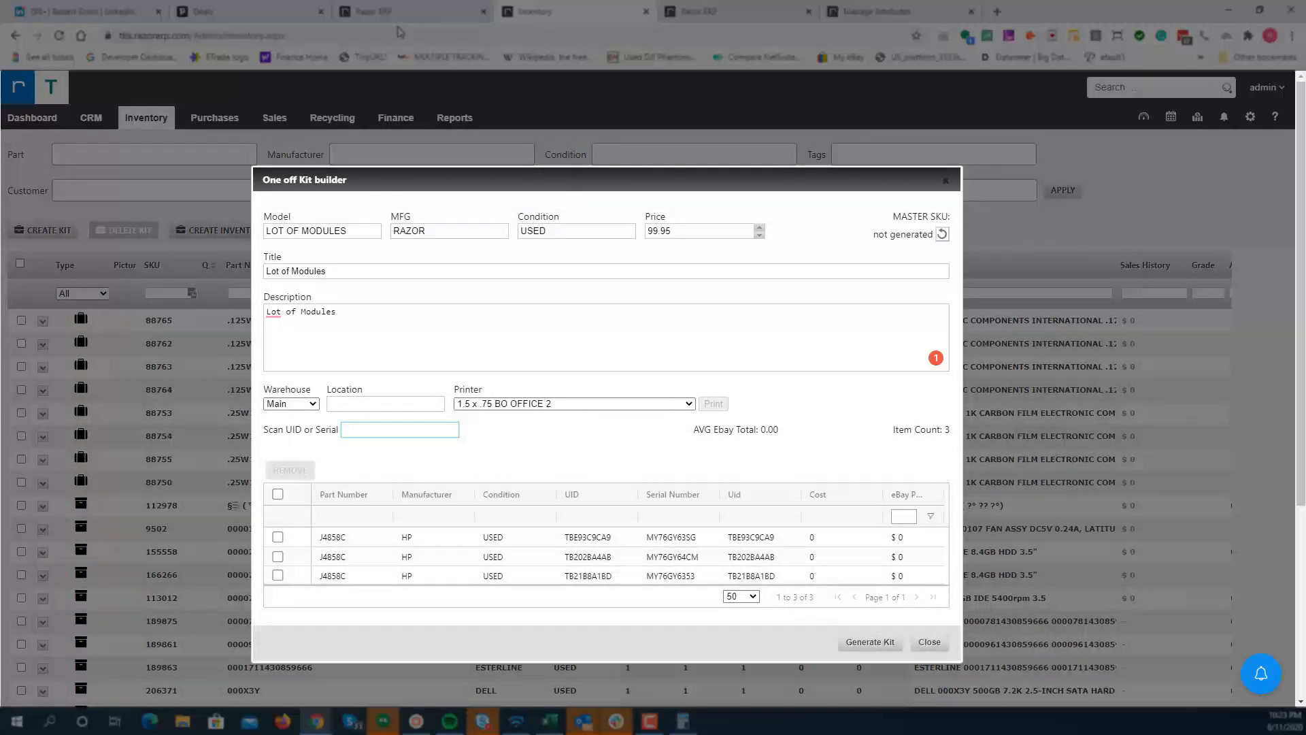
{"action": "type", "text": "CN78HGMPR6"}
{"action": "key", "text": "Return"}
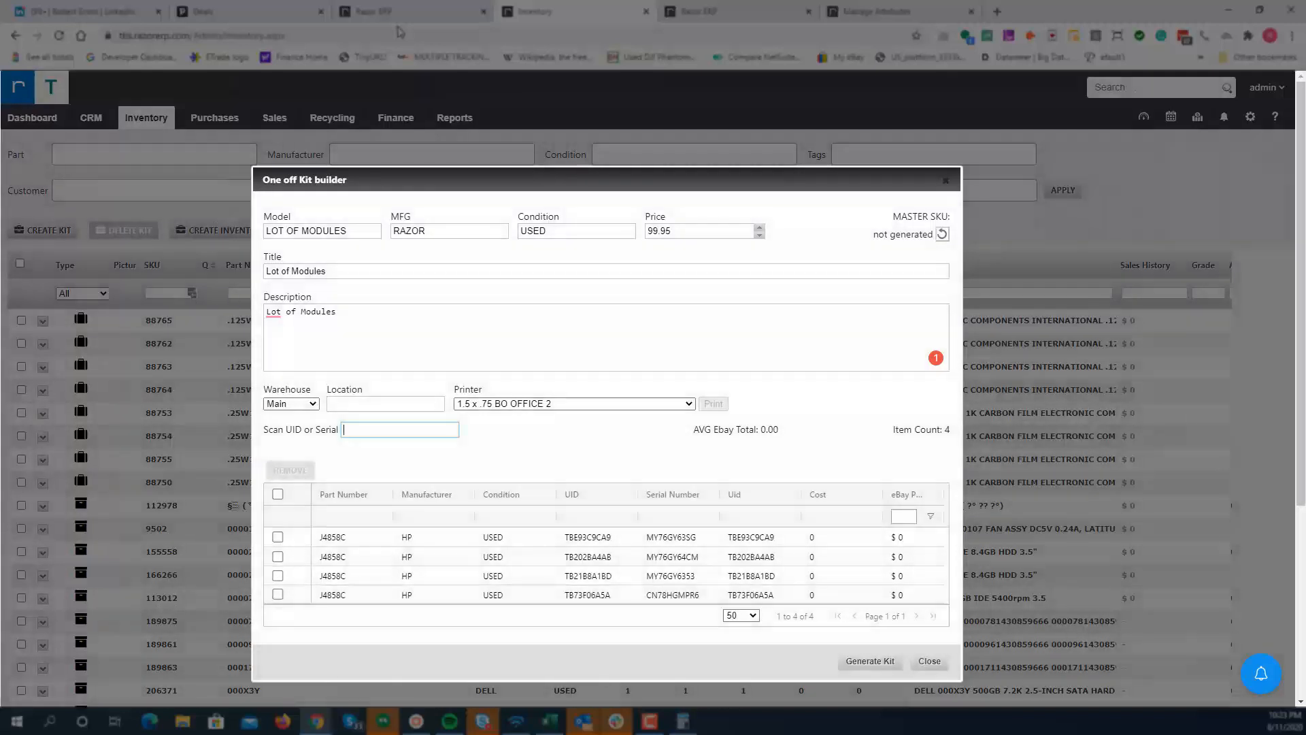
{"action": "type", "text": "MY76GY634X"}
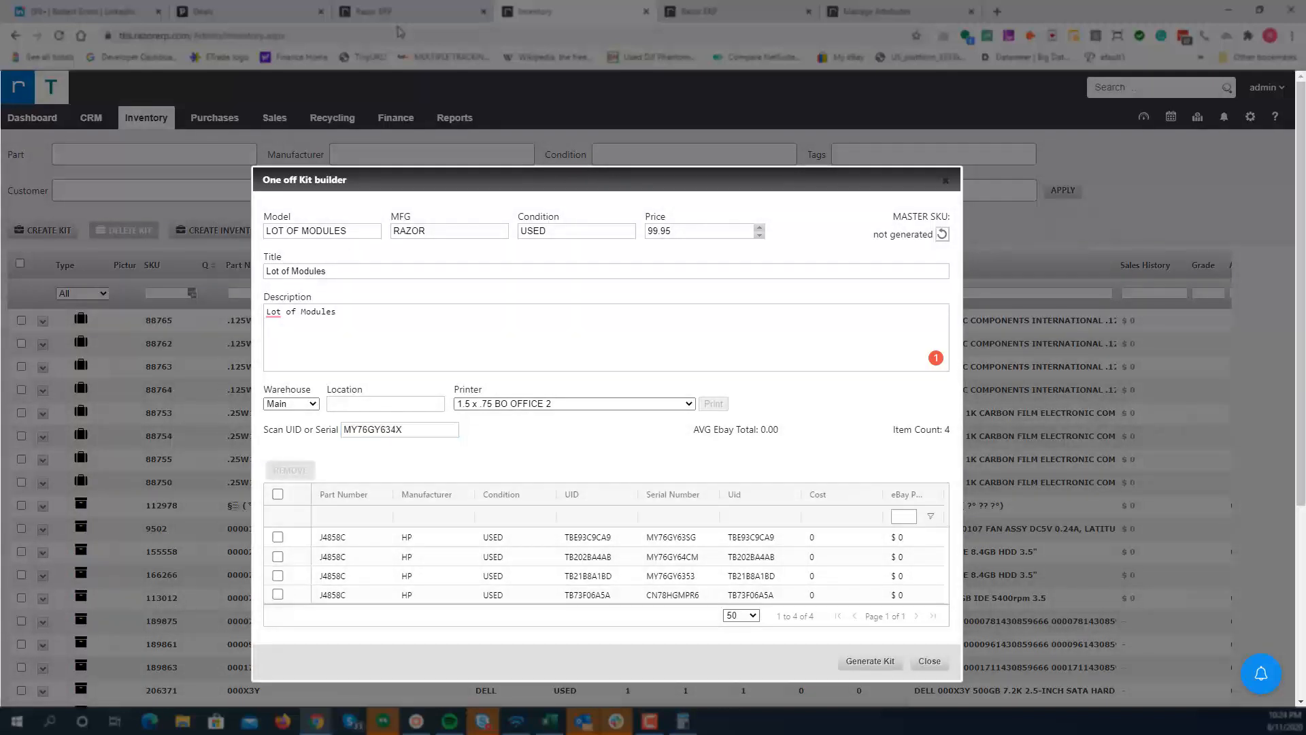
{"action": "key", "text": "Return"}
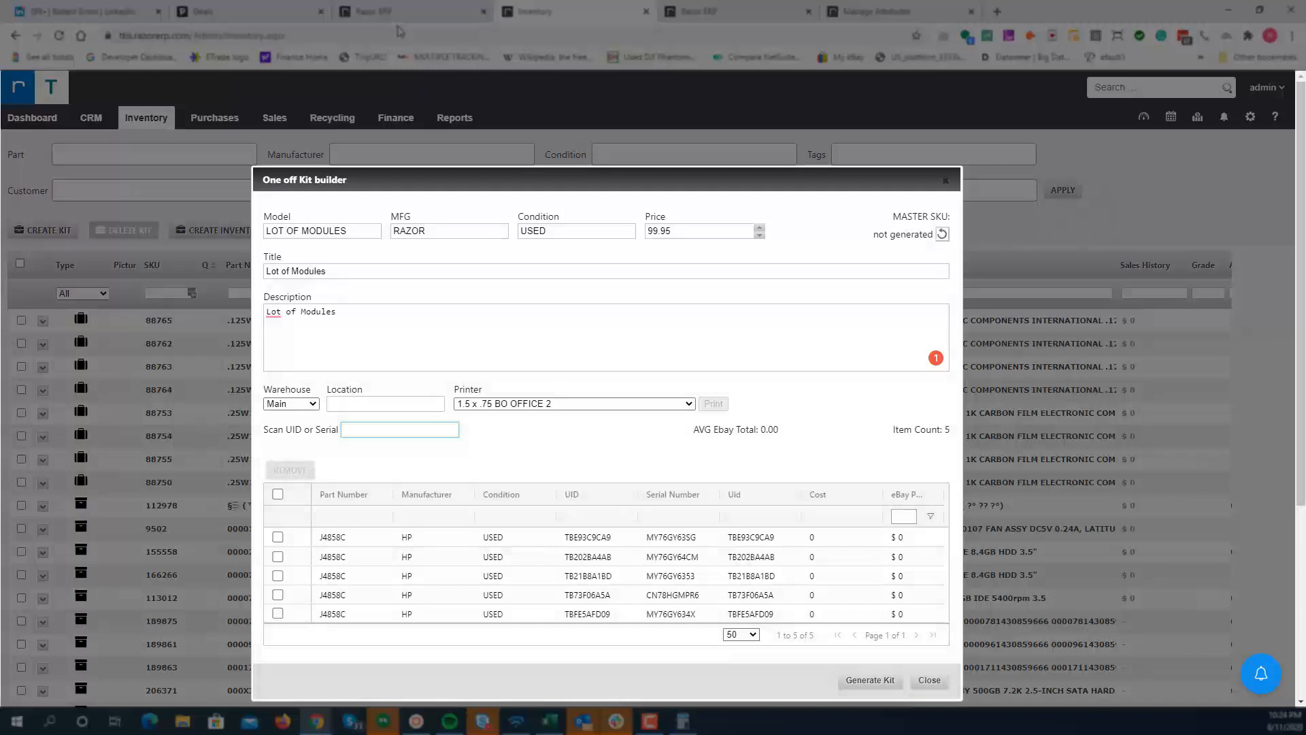
{"action": "type", "text": "MY76GY63FC"}
{"action": "key", "text": "Return"}
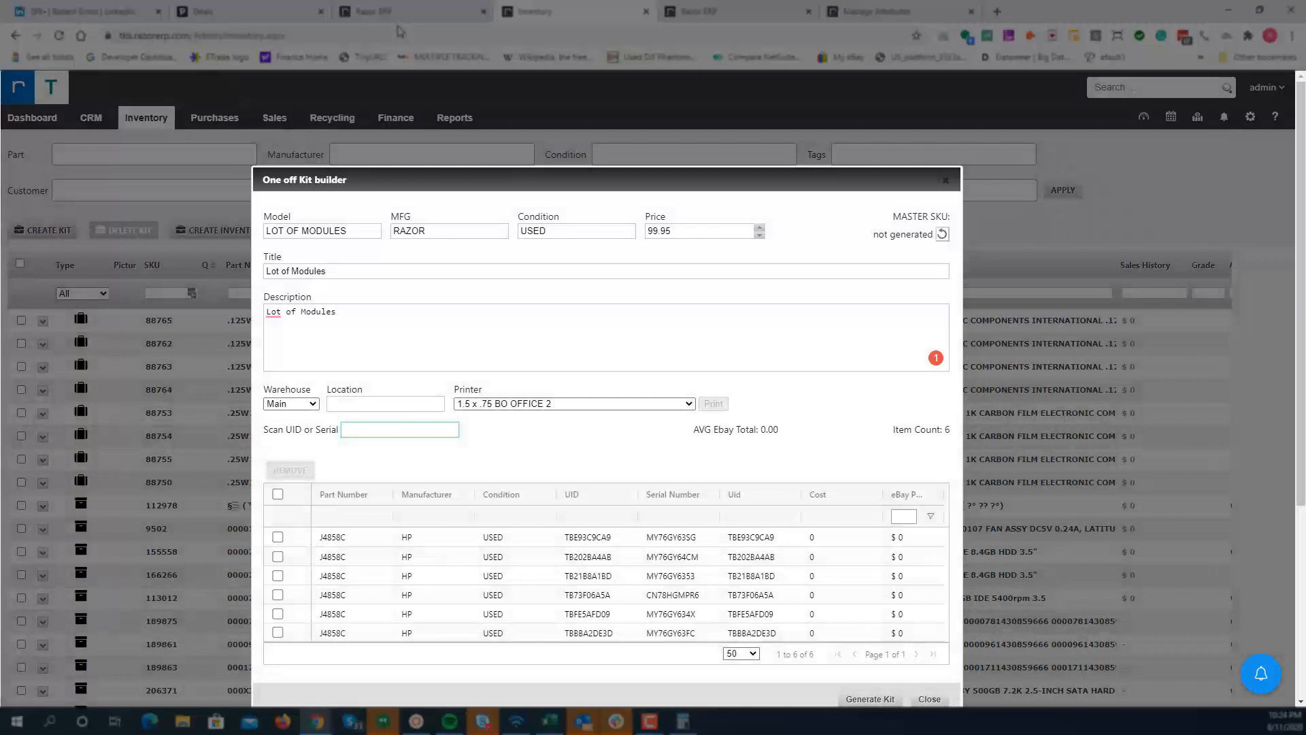
{"action": "type", "text": "MY76GY630B"}
{"action": "key", "text": "Return"}
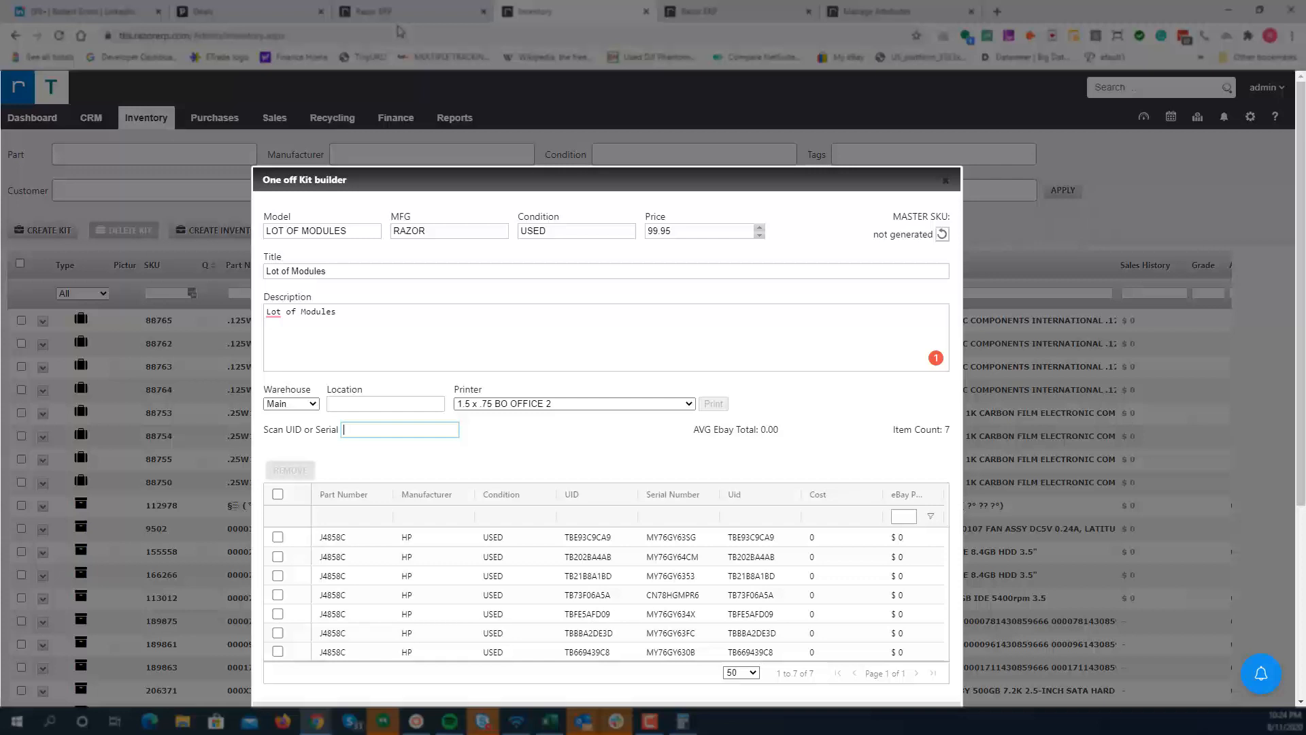
Step: Rewrite the title as Lot of 7 HP J4858C ProCurve 1G SX 850nm MMF 1990-3657 SFP-SX
{"action": "scroll", "coordinate": [388, 565], "scroll_direction": "down", "scroll_amount": 4}
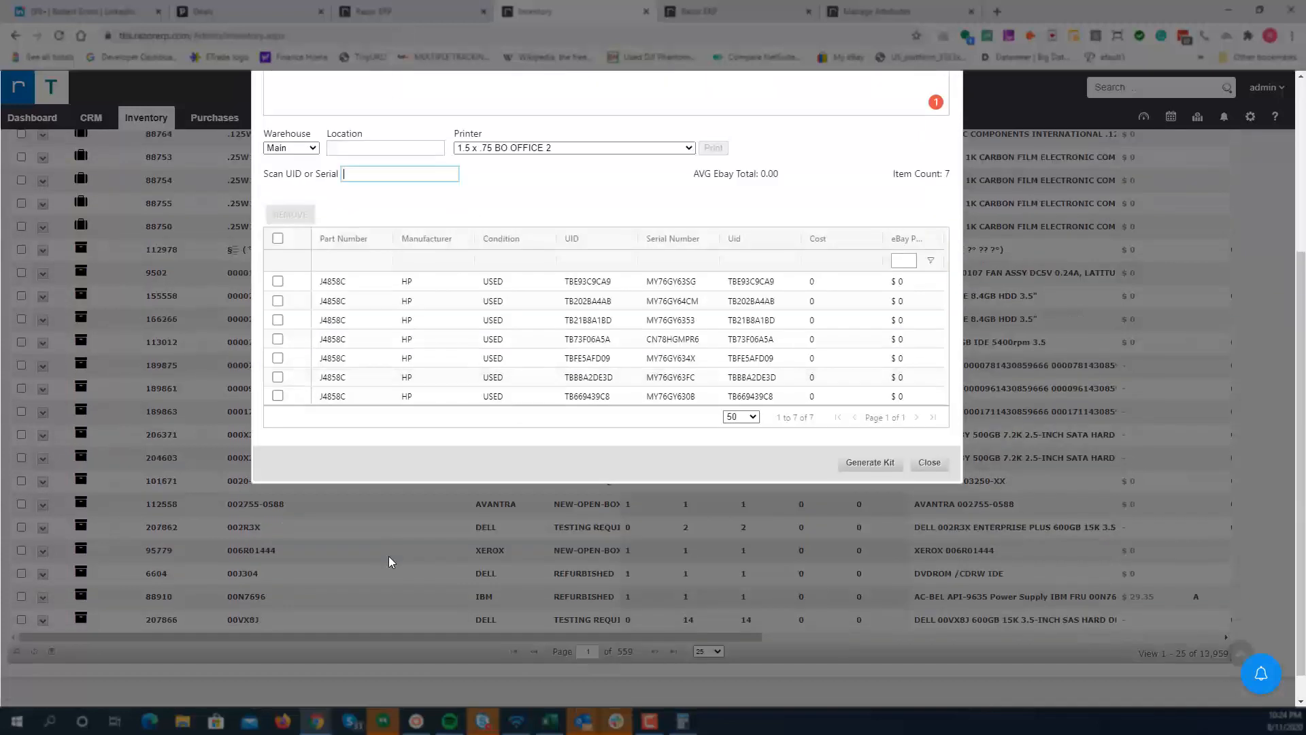
{"action": "scroll", "coordinate": [520, 452], "scroll_direction": "up", "scroll_amount": 3}
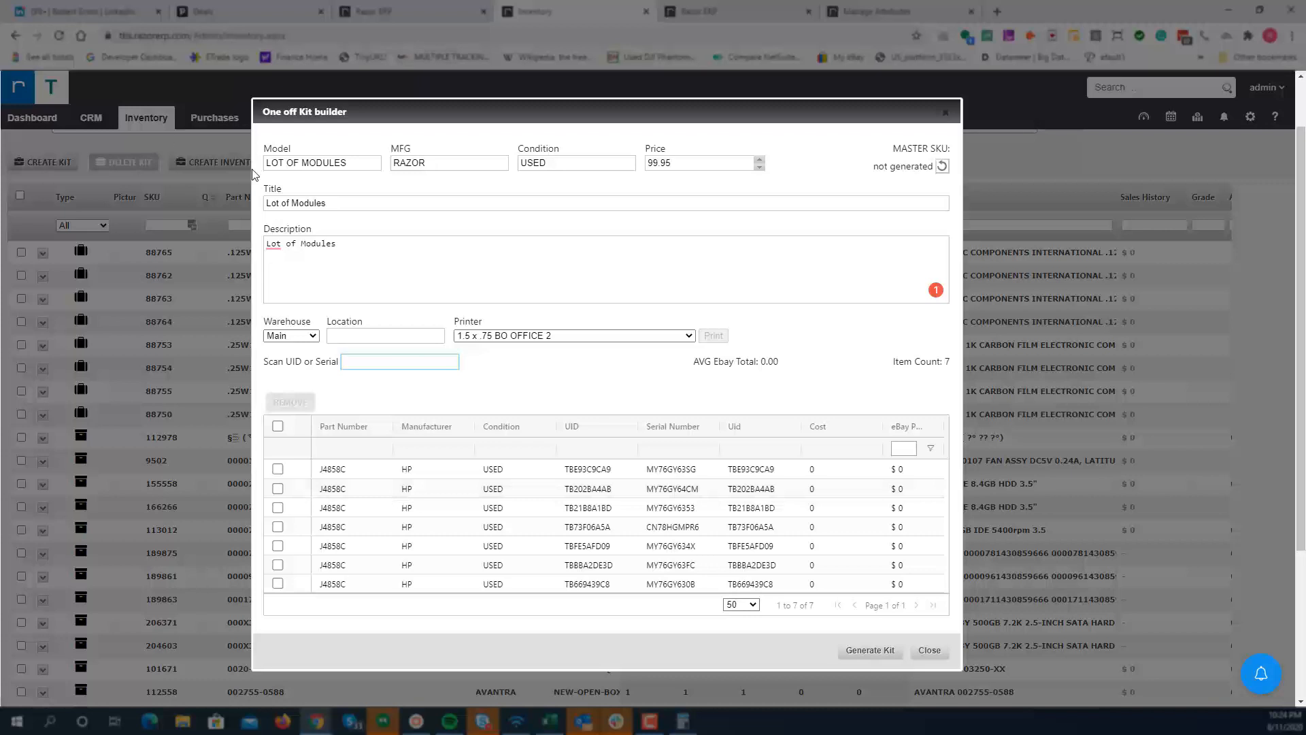
{"action": "left_click", "coordinate": [292, 204]}
{"action": "double_click", "coordinate": [292, 204]}
{"action": "type", "text": "7"}
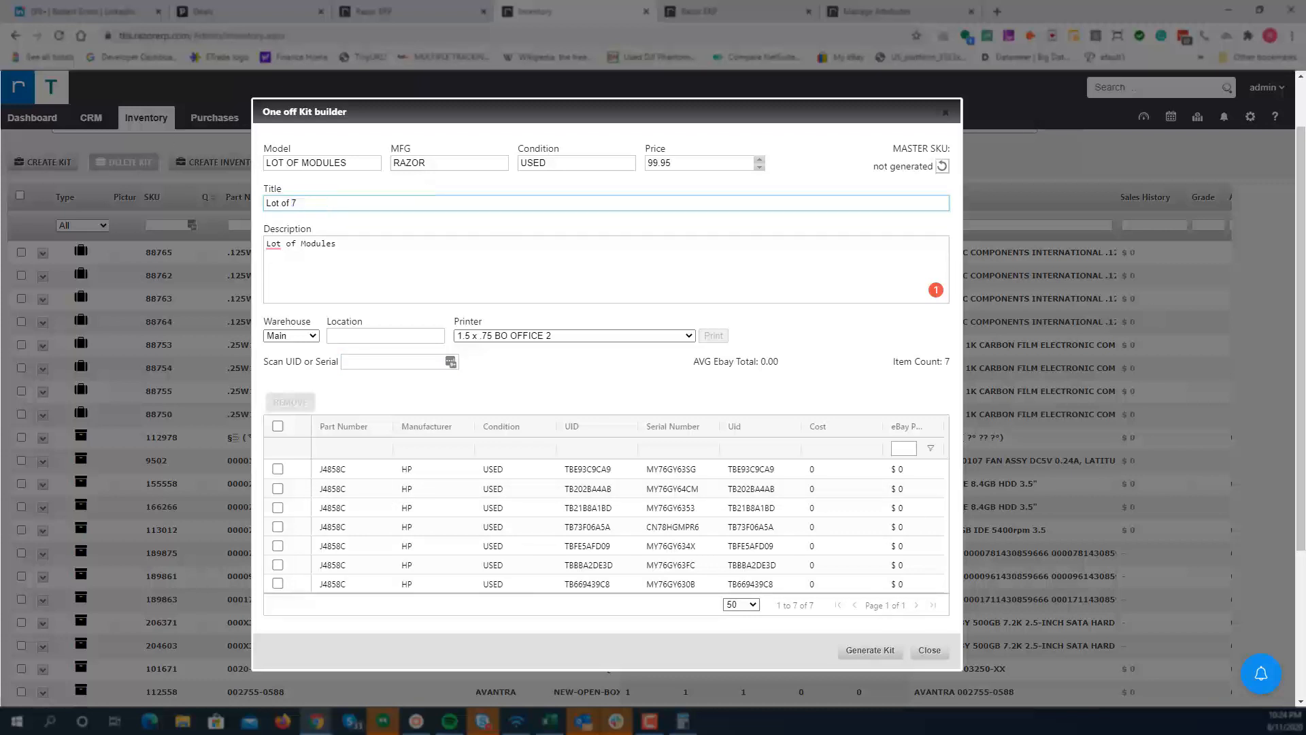
{"action": "left_click", "coordinate": [368, 469]}
{"action": "left_click", "coordinate": [374, 204]}
{"action": "type", "text": "J4858C"}
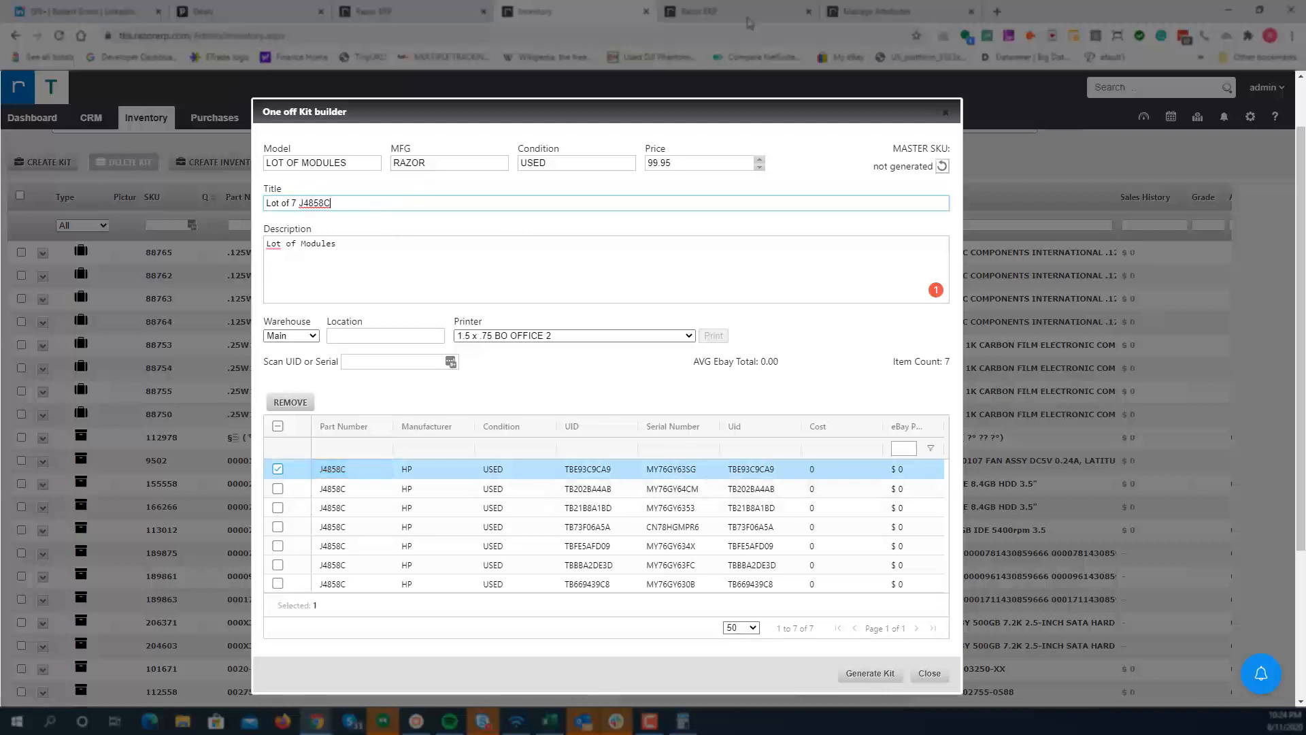
{"action": "left_click", "coordinate": [597, 272]}
{"action": "double_click", "coordinate": [322, 204]}
{"action": "type", "text": "HP J4858C ProCurve 1G SX 850nm MMF 1990-3657 SFP-SX"}
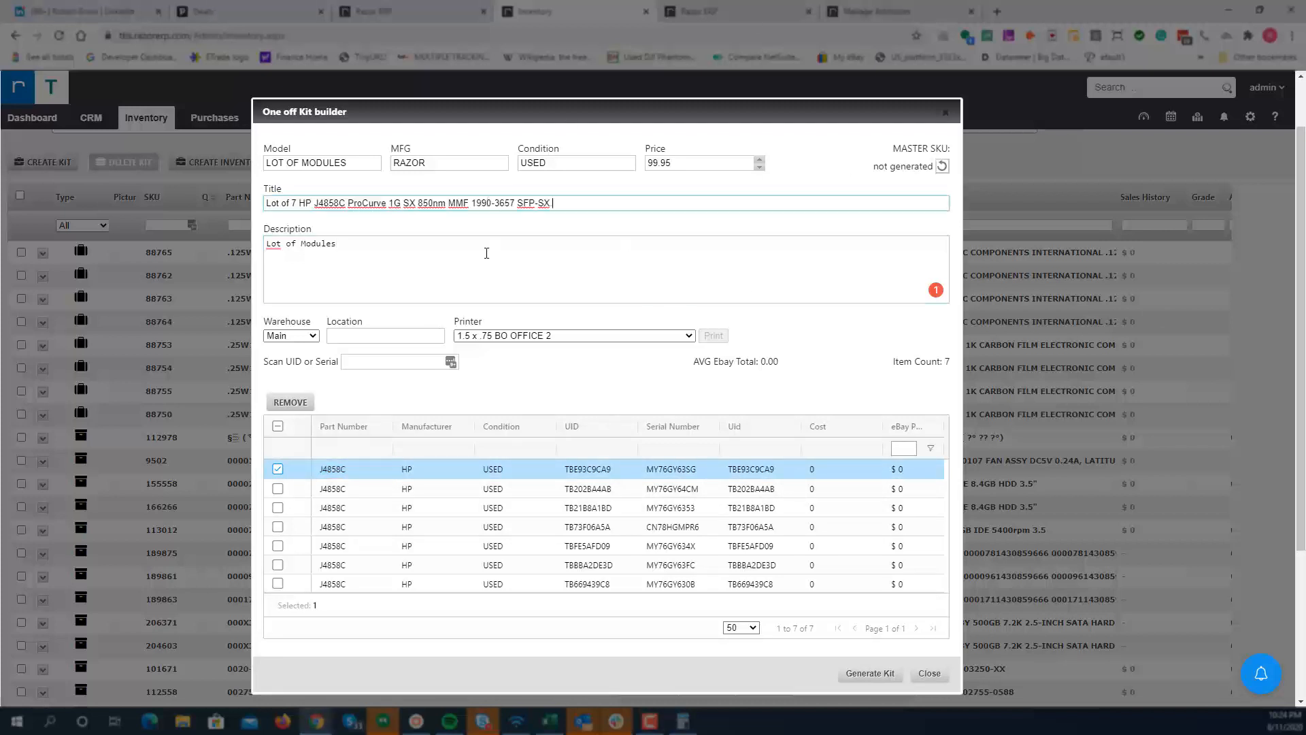
Step: Replace the description with a copy of the new title
{"action": "key", "text": "ctrl+a"}
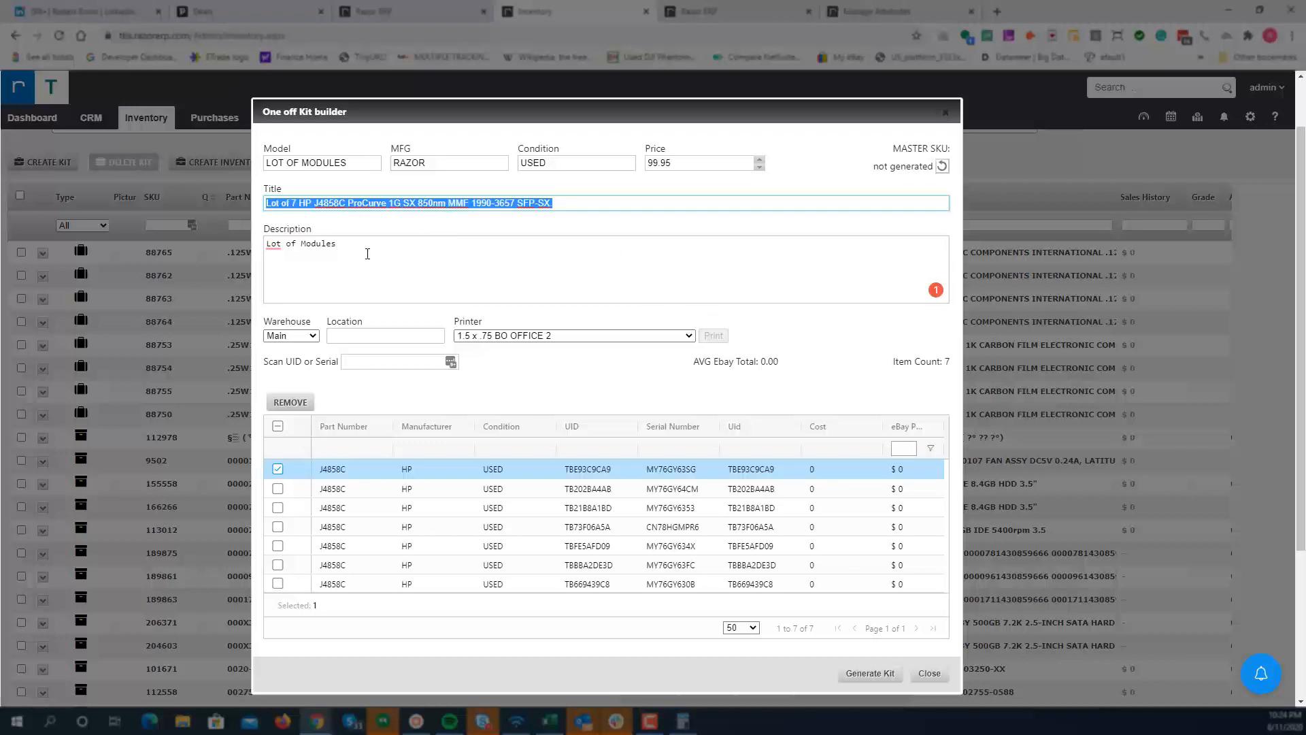
{"action": "key", "text": "ctrl+c"}
{"action": "left_click", "coordinate": [365, 255]}
{"action": "key", "text": "ctrl+a"}
{"action": "key", "text": "ctrl+v"}
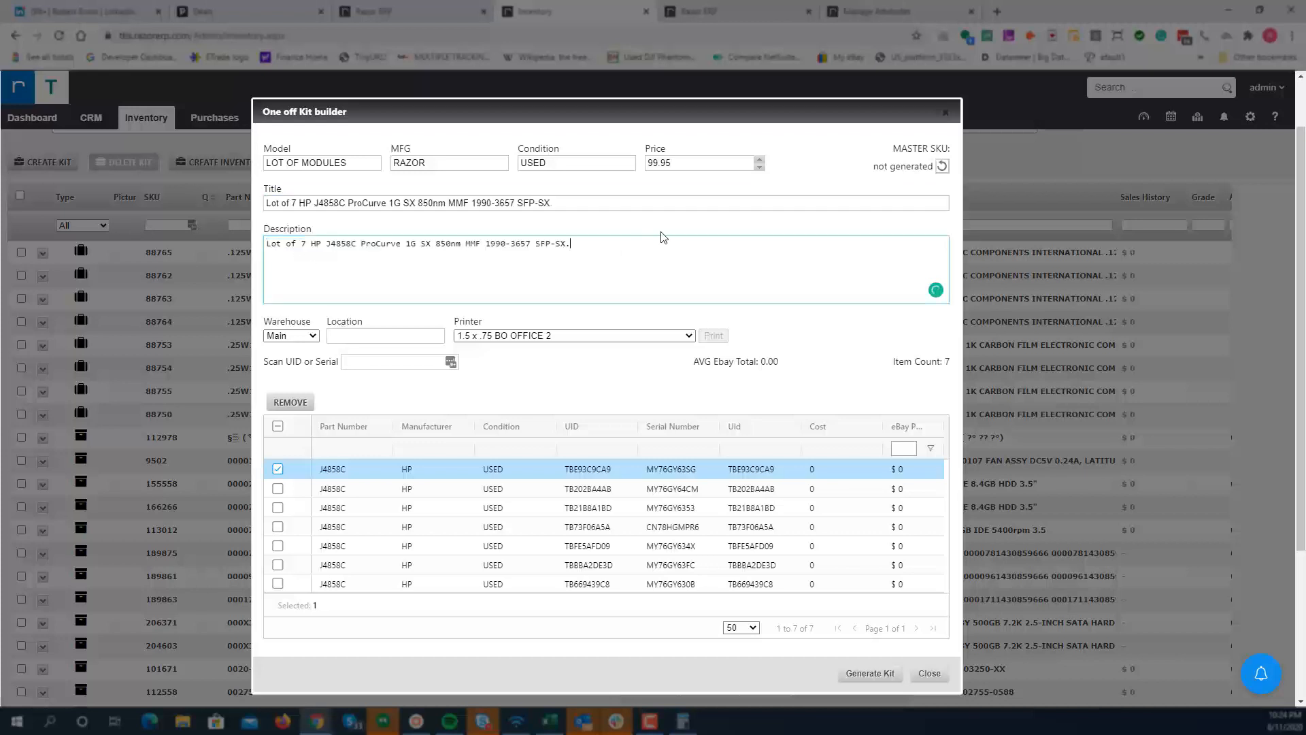
Step: Generate the kit and accept printing its label
{"action": "left_click", "coordinate": [863, 670]}
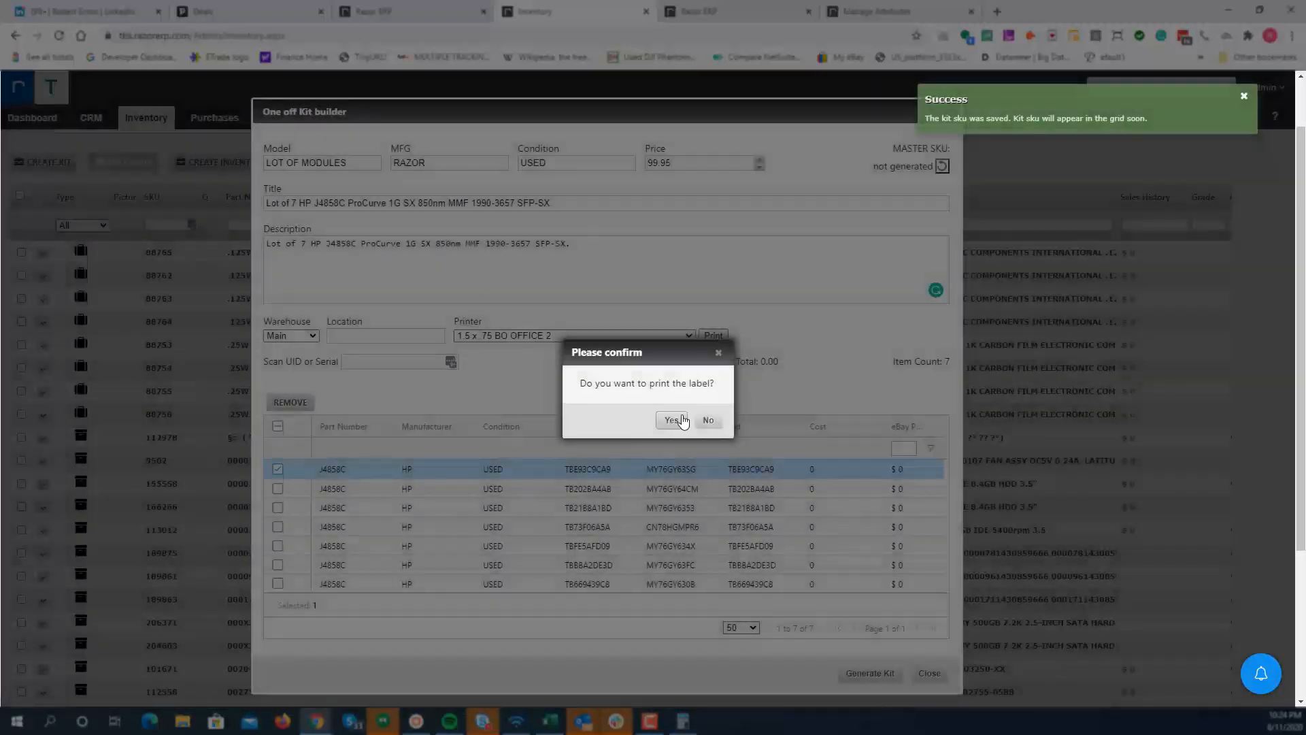
{"action": "left_click", "coordinate": [671, 420]}
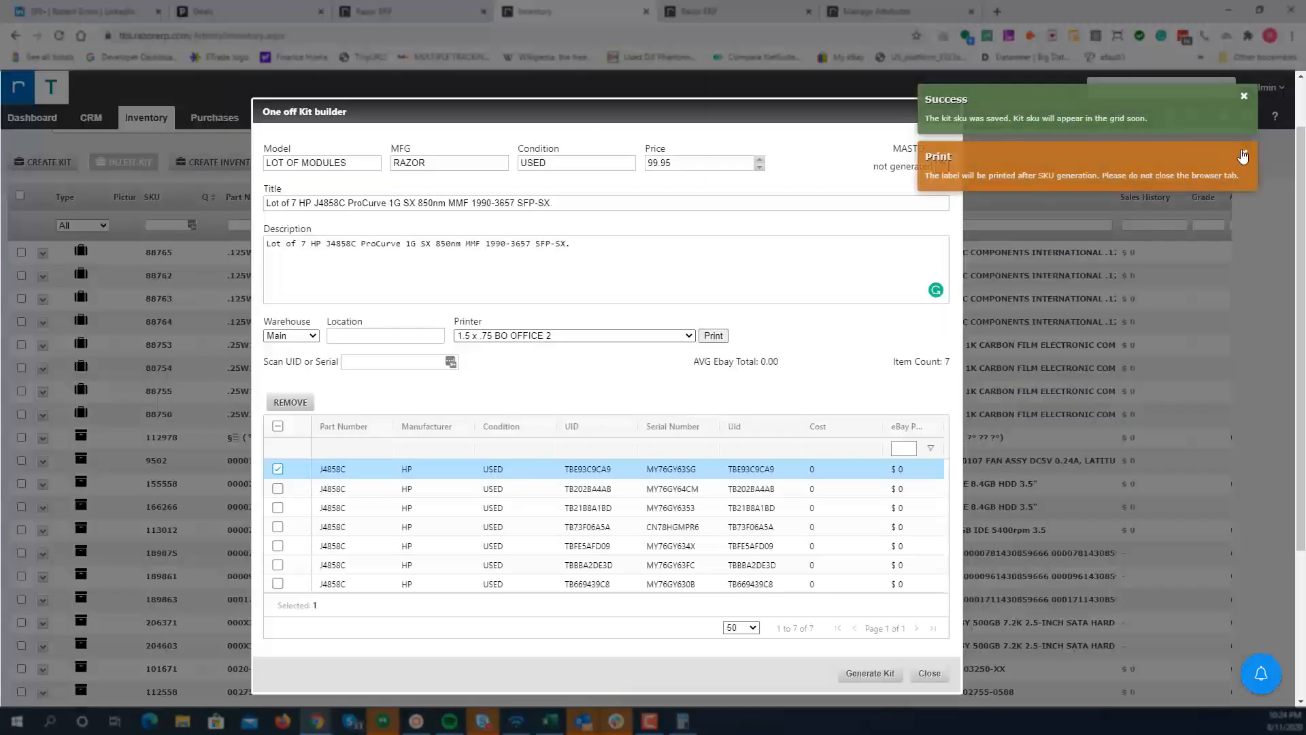
{"action": "left_click", "coordinate": [1246, 155]}
Step: Refresh the kit's master SKU and select it
{"action": "double_click", "coordinate": [908, 148]}
{"action": "left_click_drag", "start_coordinate": [935, 144], "coordinate": [950, 148]}
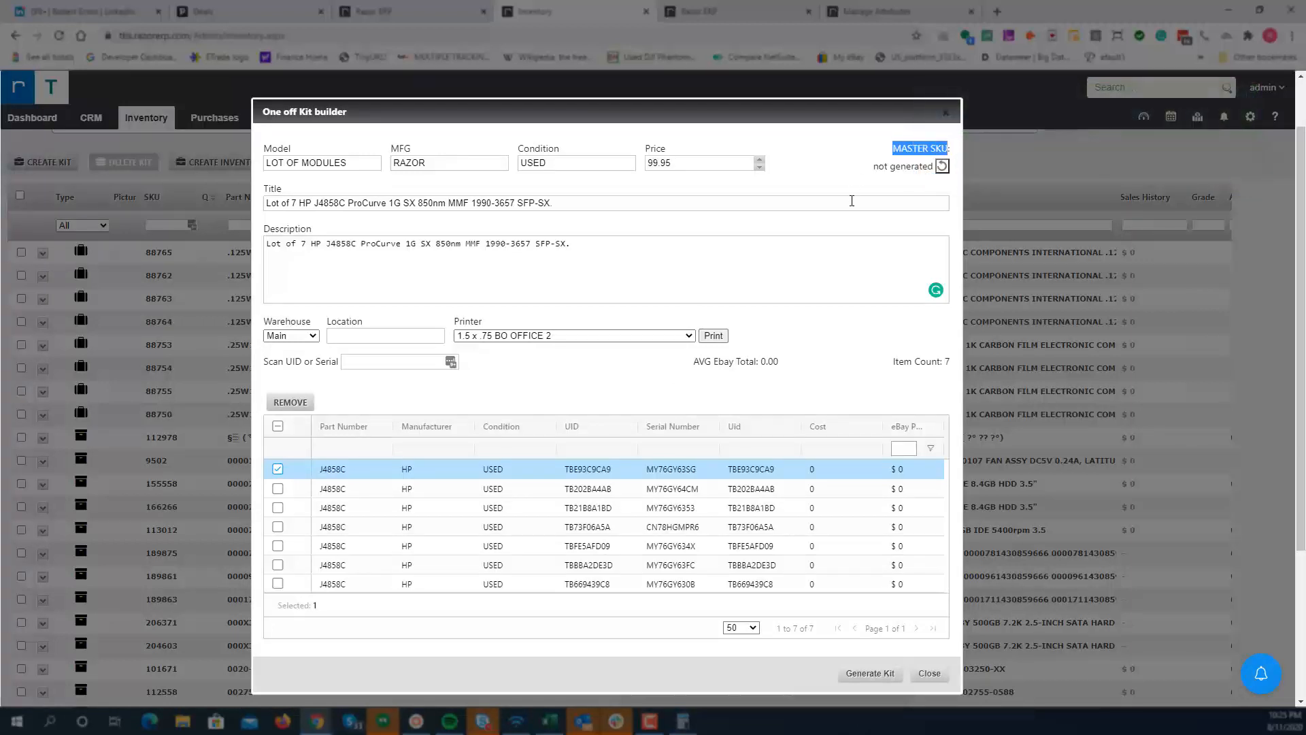
{"action": "left_click", "coordinate": [942, 167]}
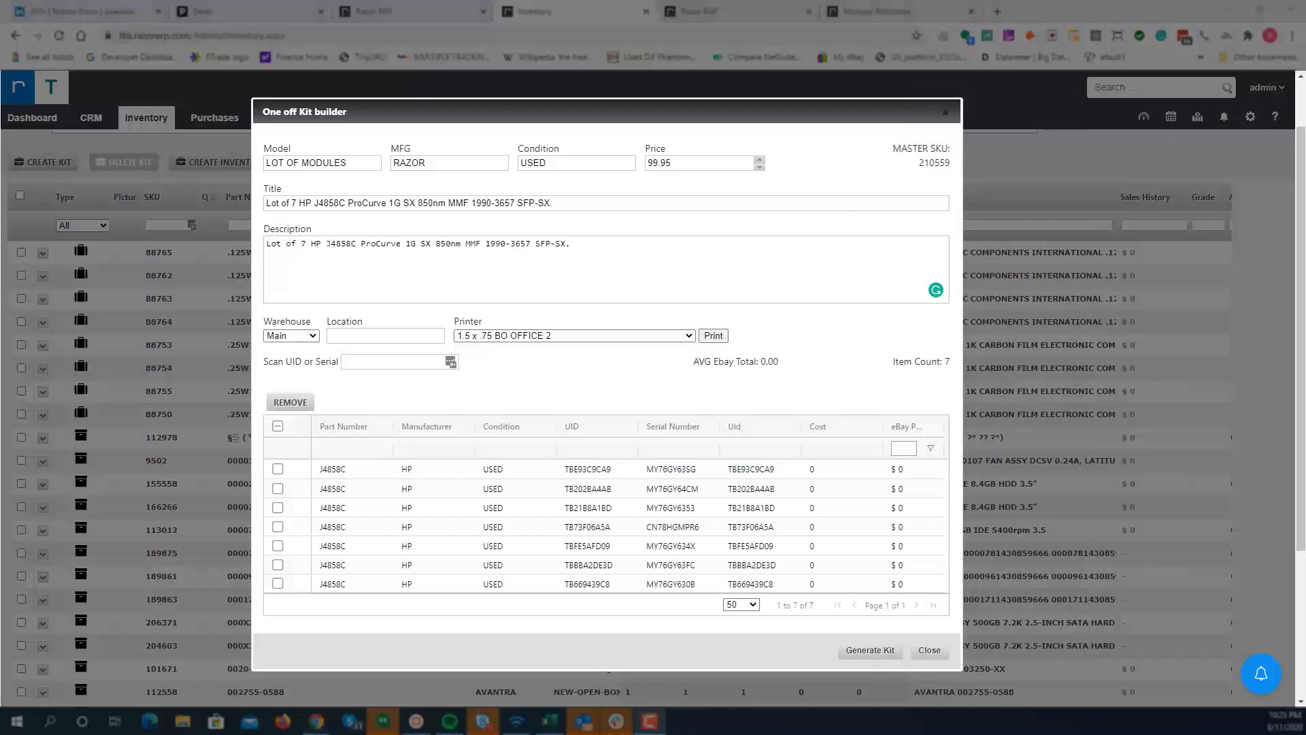
{"action": "left_click_drag", "start_coordinate": [952, 163], "coordinate": [920, 163]}
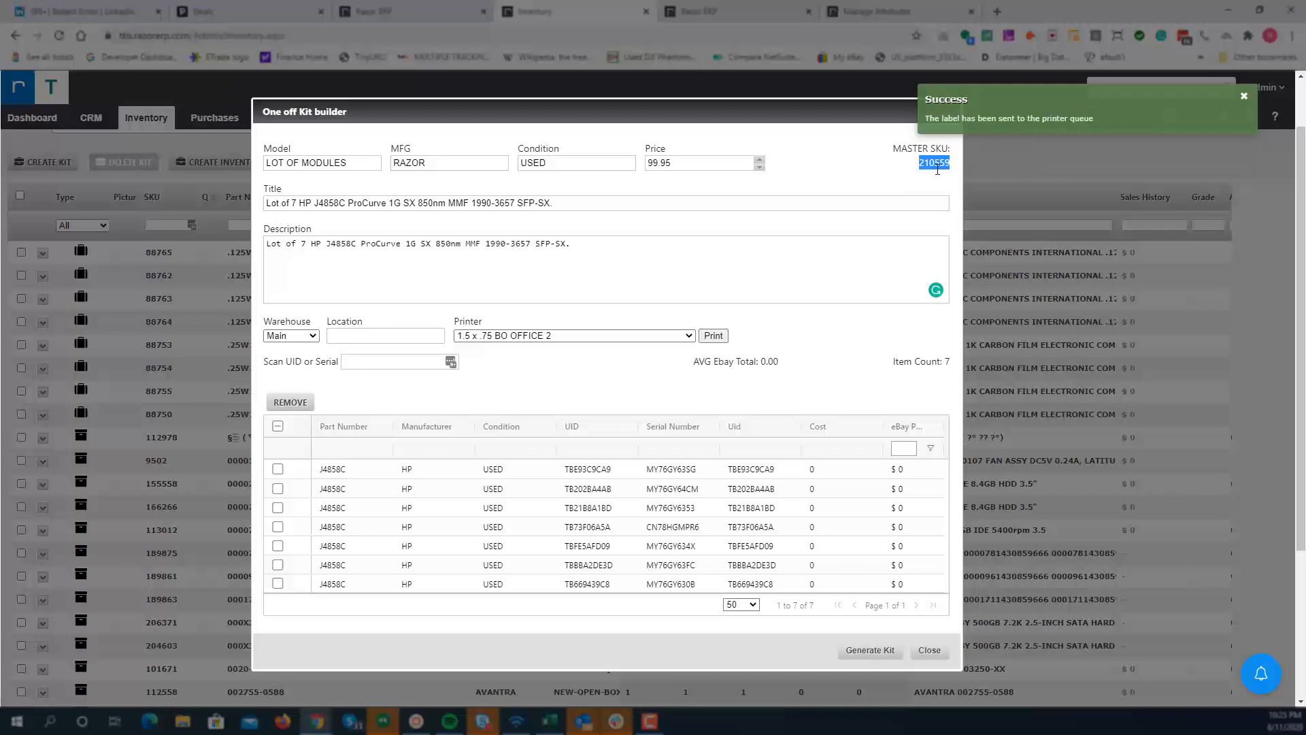
{"action": "left_click", "coordinate": [1243, 97]}
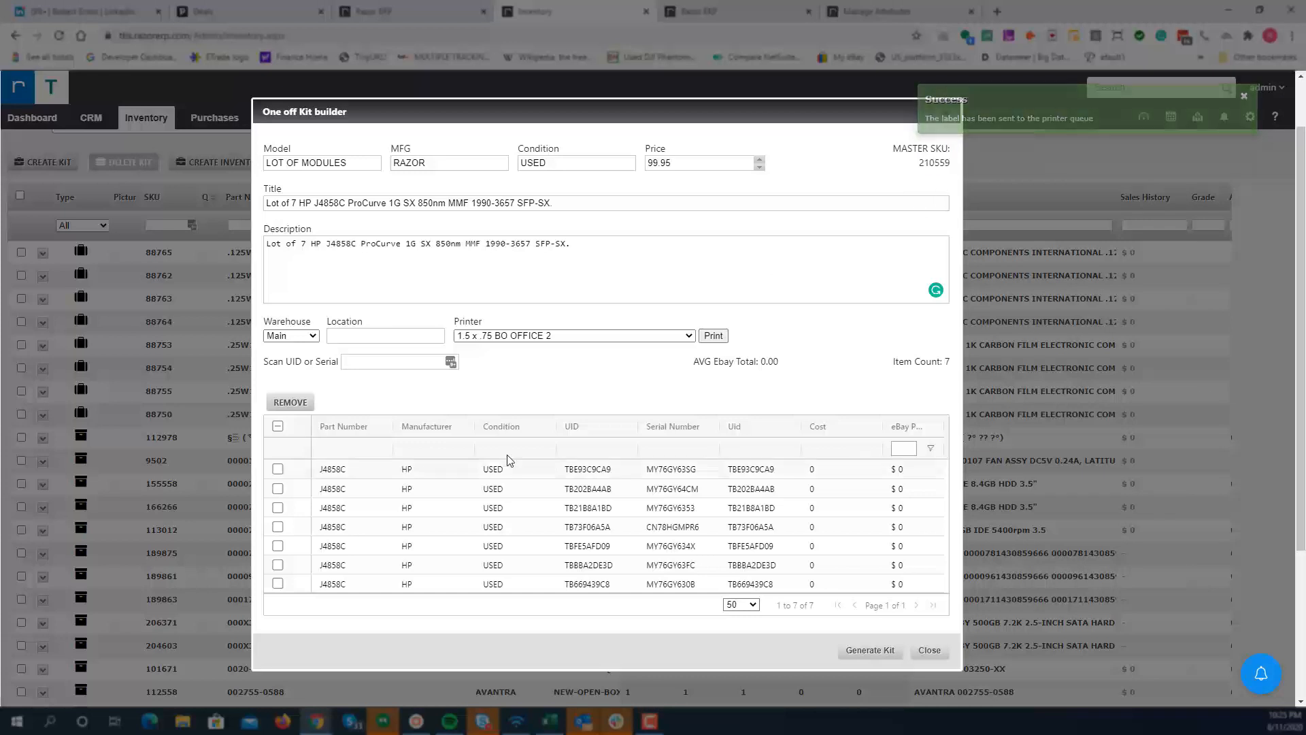
Step: Close the kit builder and open the Receive Inventory page to check the new kit
{"action": "left_click", "coordinate": [502, 336]}
{"action": "left_click", "coordinate": [509, 321]}
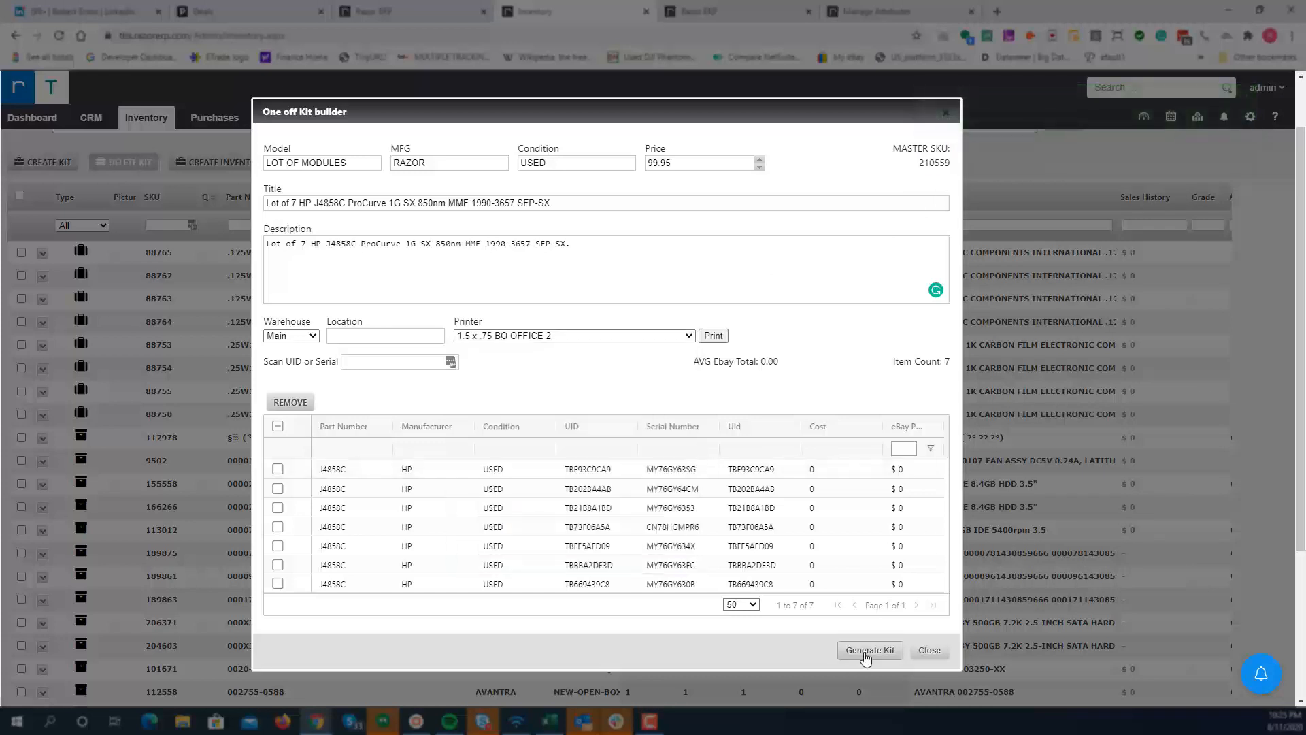
{"action": "left_click", "coordinate": [929, 650]}
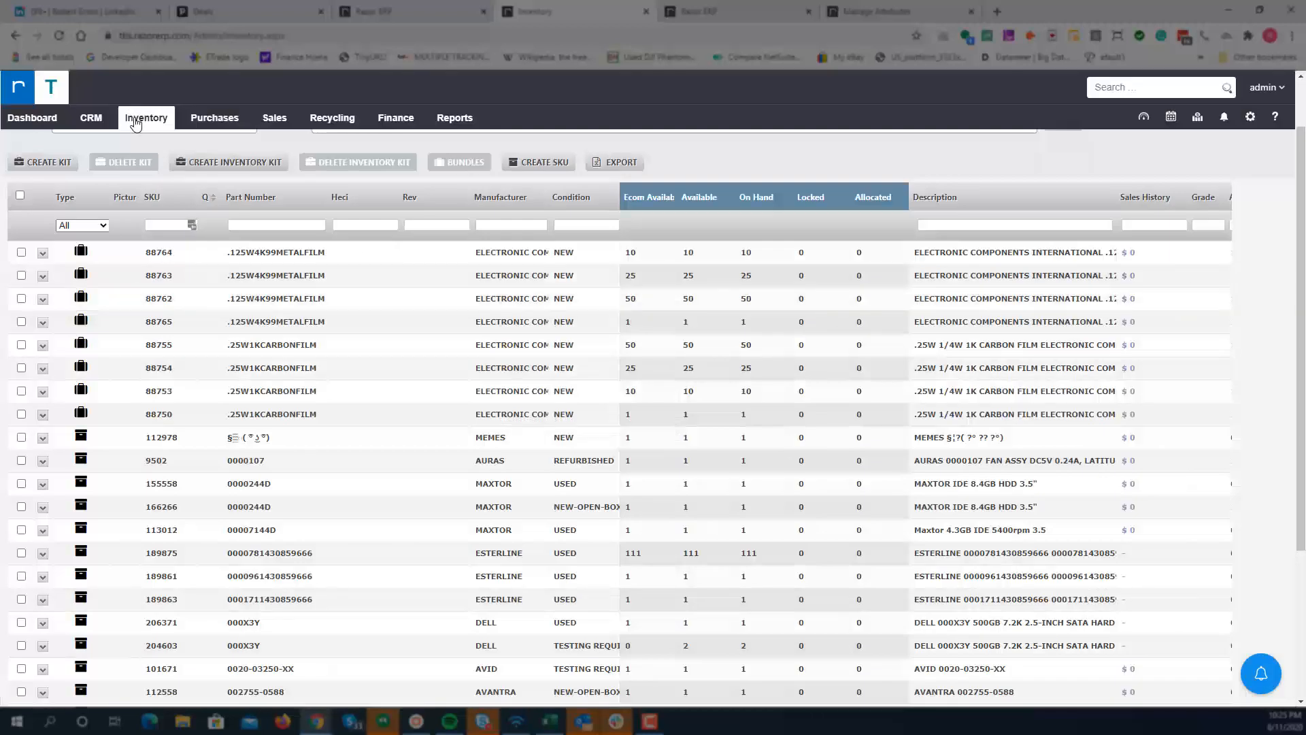
{"action": "mouse_move", "coordinate": [140, 117]}
{"action": "left_click", "coordinate": [137, 141]}
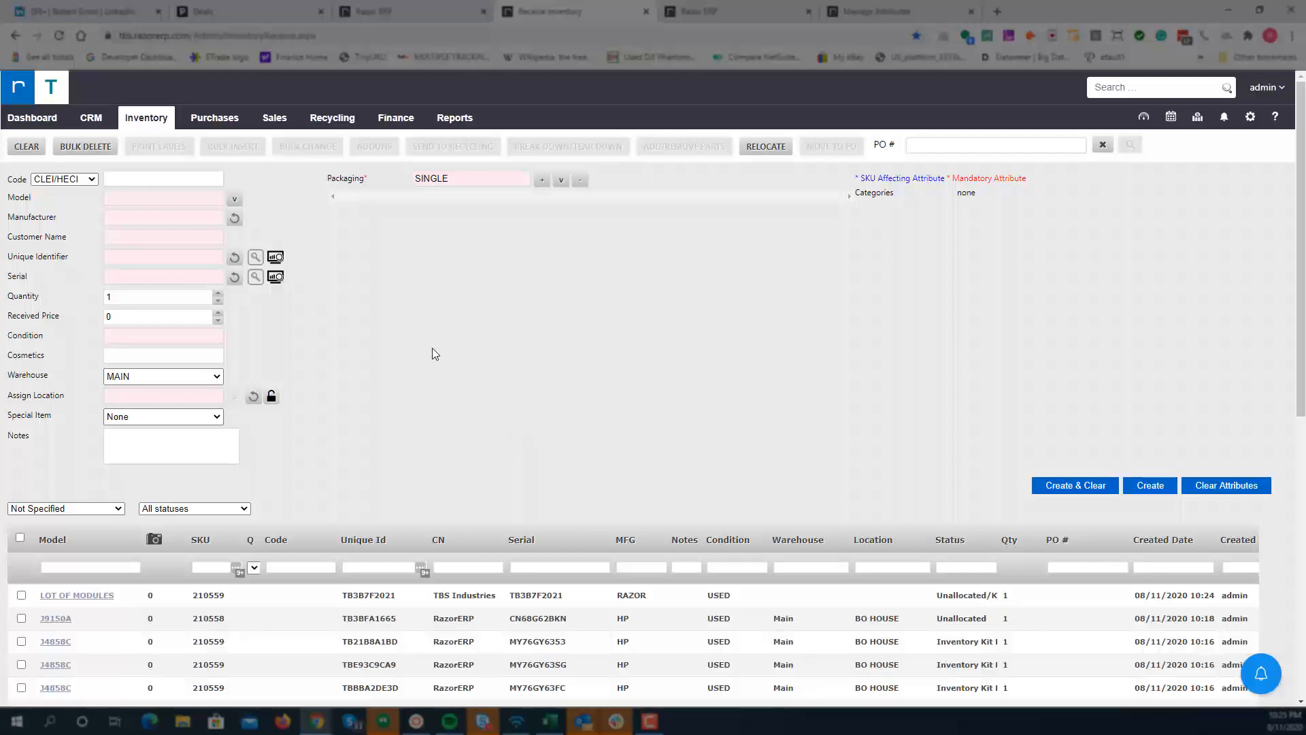
Step: Widen the status column and review the new kit and its component modules in the inventory list
{"action": "scroll", "coordinate": [408, 380], "scroll_direction": "down", "scroll_amount": 1}
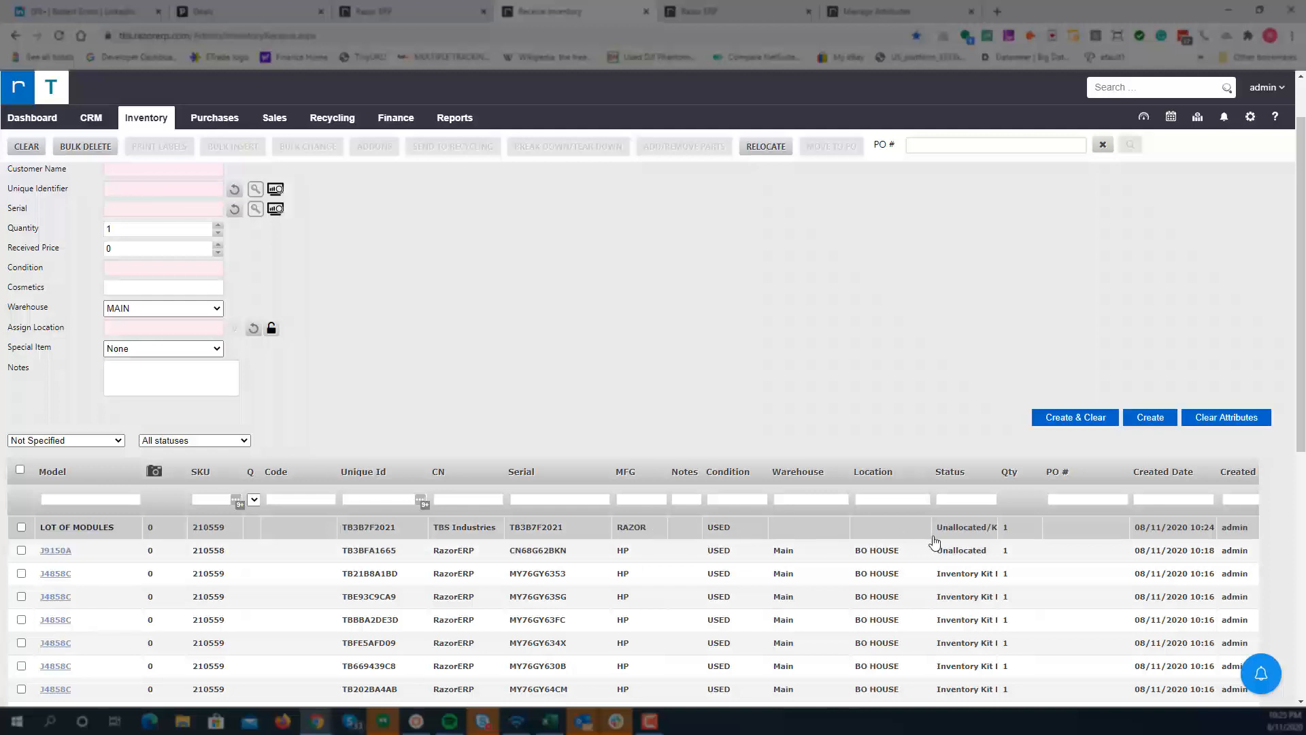
{"action": "left_click_drag", "start_coordinate": [998, 464], "coordinate": [1012, 466]}
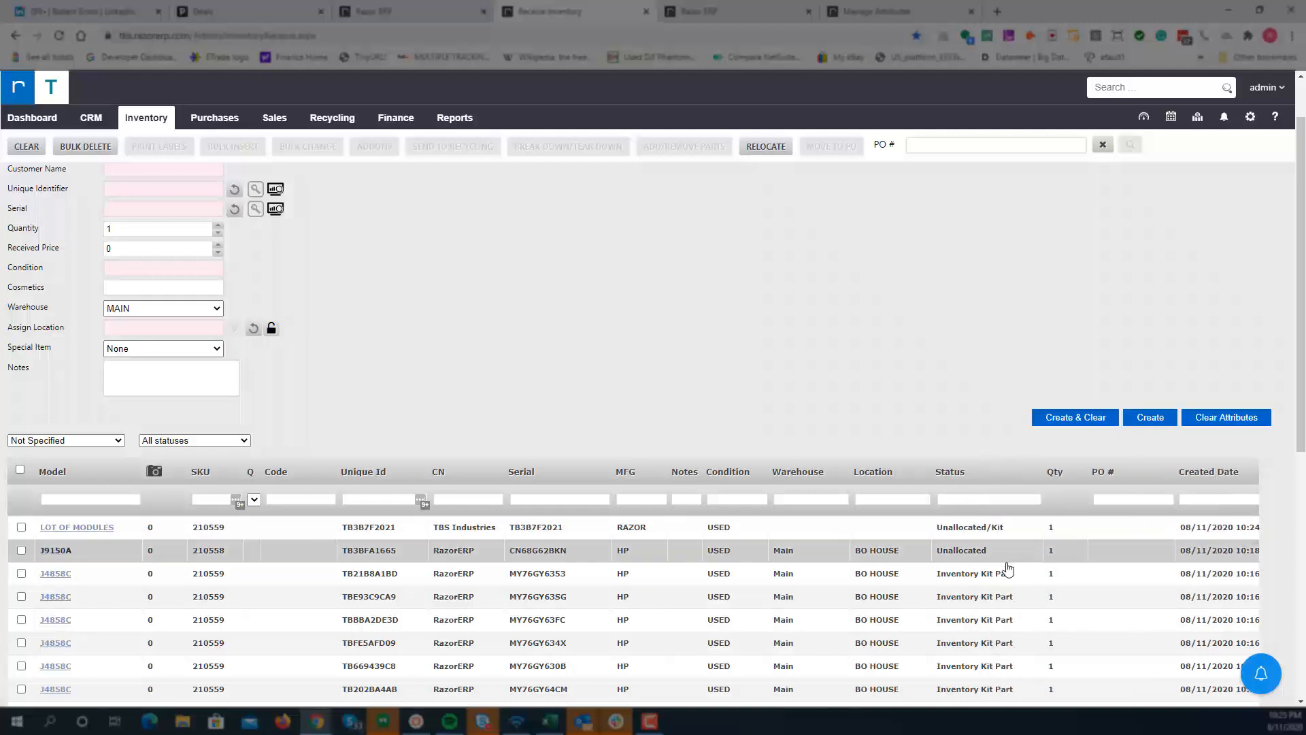
{"action": "scroll", "coordinate": [973, 476], "scroll_direction": "down", "scroll_amount": 2}
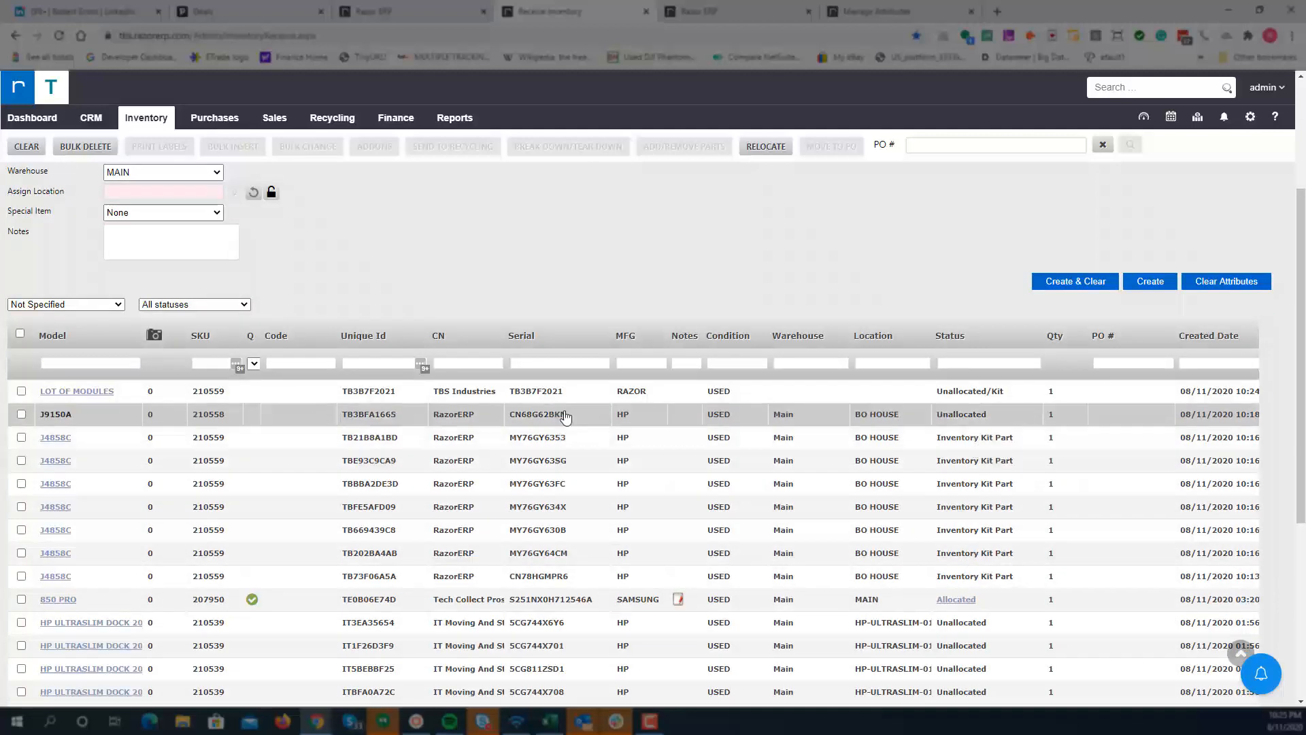
{"action": "scroll", "coordinate": [476, 452], "scroll_direction": "up", "scroll_amount": 1}
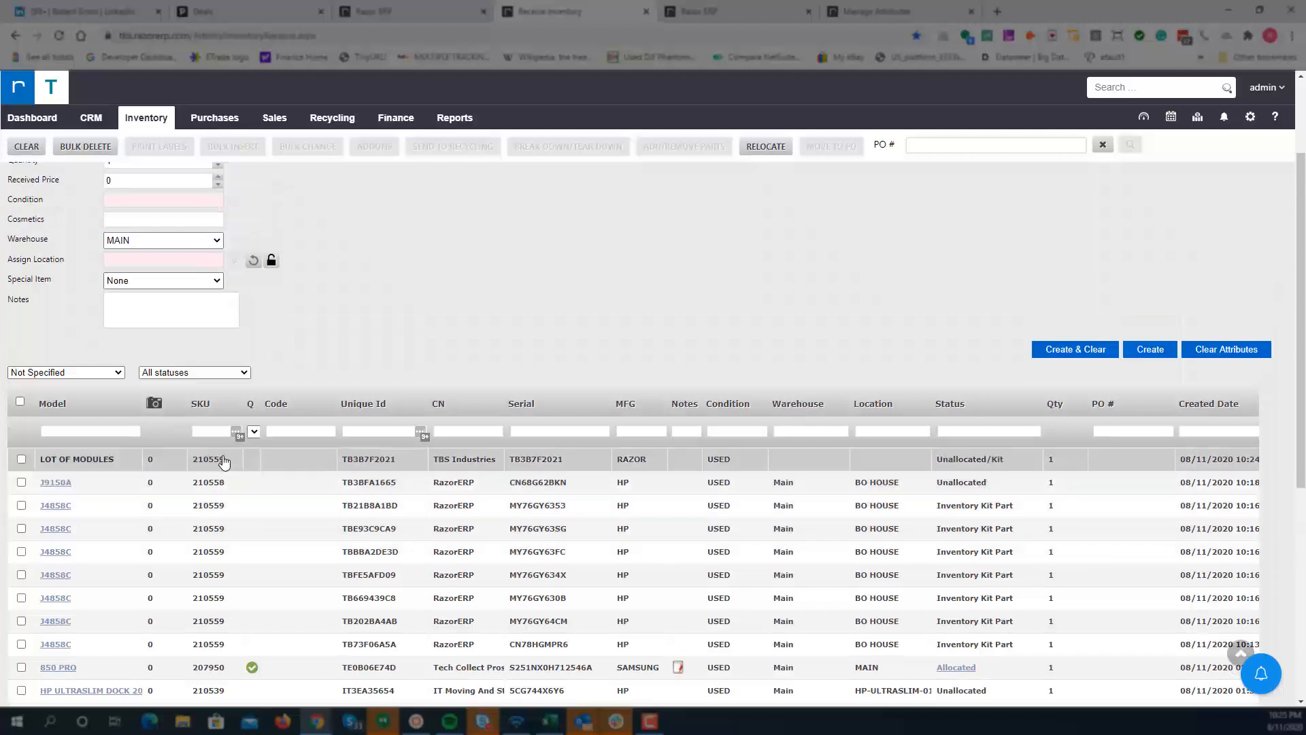
Step: Copy the kit's serial and relocate the kit to location PL-2 with the stock move tool
{"action": "left_click_drag", "start_coordinate": [509, 459], "coordinate": [565, 462]}
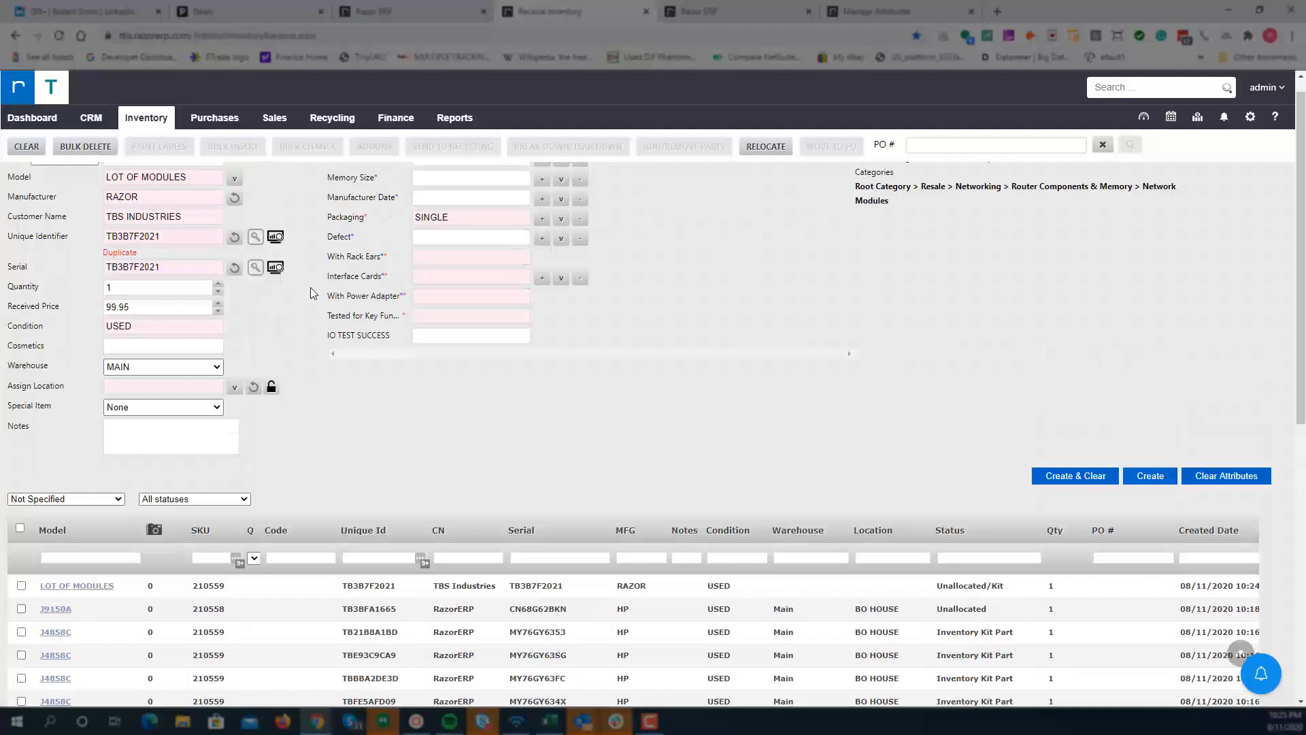
{"action": "left_click_drag", "start_coordinate": [164, 246], "coordinate": [82, 244]}
{"action": "key", "text": "ctrl+c"}
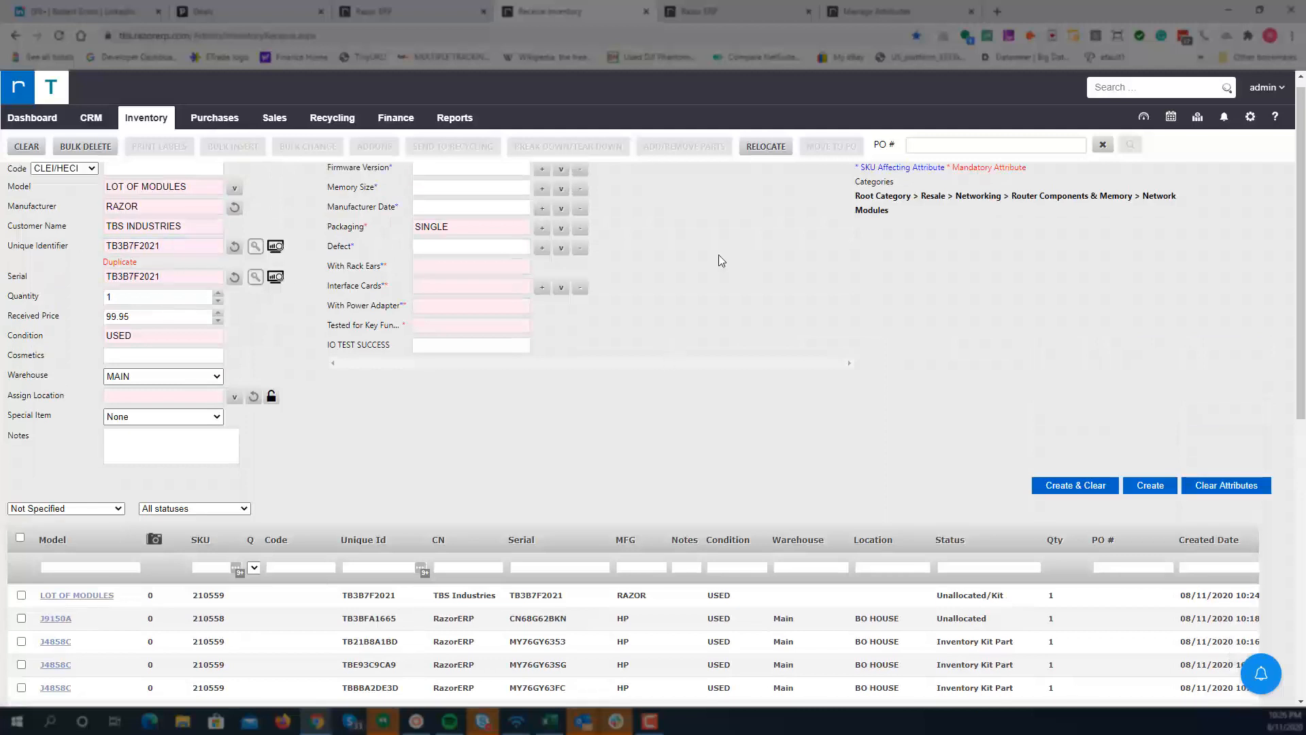
{"action": "left_click", "coordinate": [769, 149]}
{"action": "key", "text": "ctrl+v"}
{"action": "left_click", "coordinate": [677, 185]}
{"action": "left_click", "coordinate": [672, 205]}
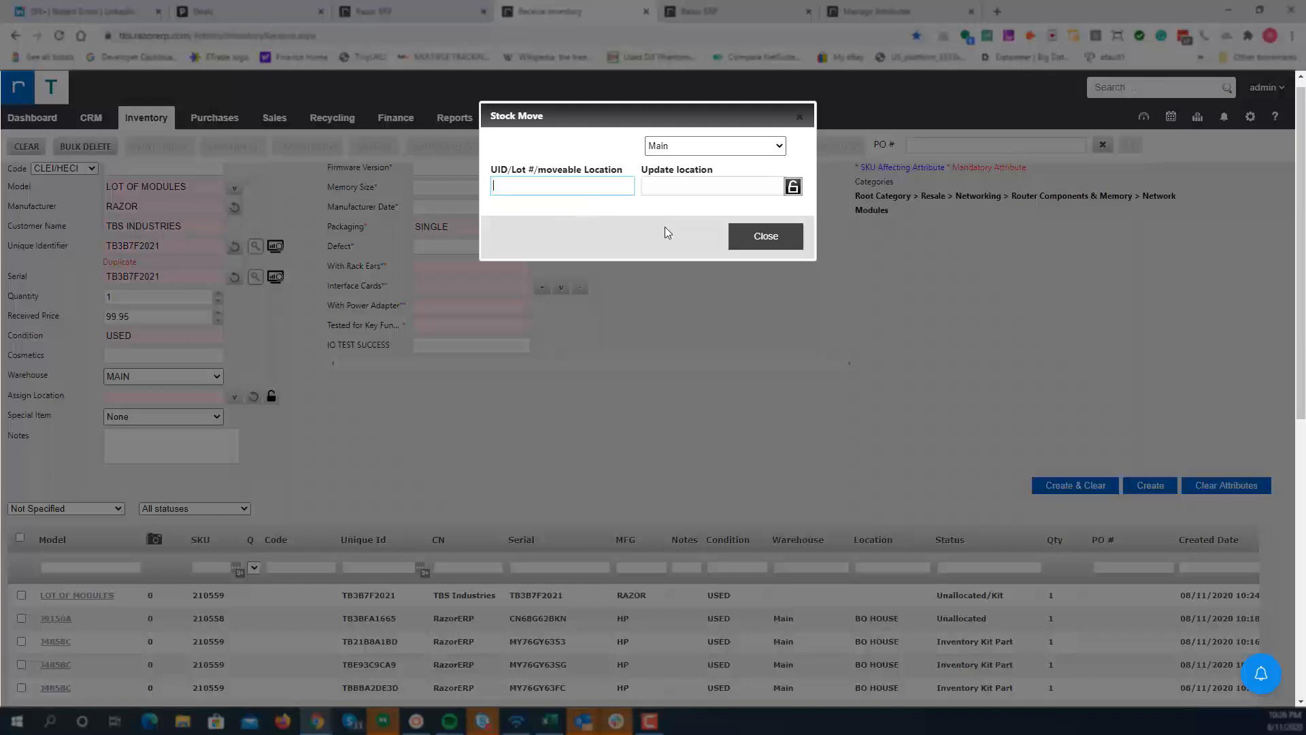
{"action": "left_click", "coordinate": [743, 235]}
{"action": "scroll", "coordinate": [670, 370], "scroll_direction": "down", "scroll_amount": 1}
{"action": "scroll", "coordinate": [670, 371], "scroll_direction": "down", "scroll_amount": 1}
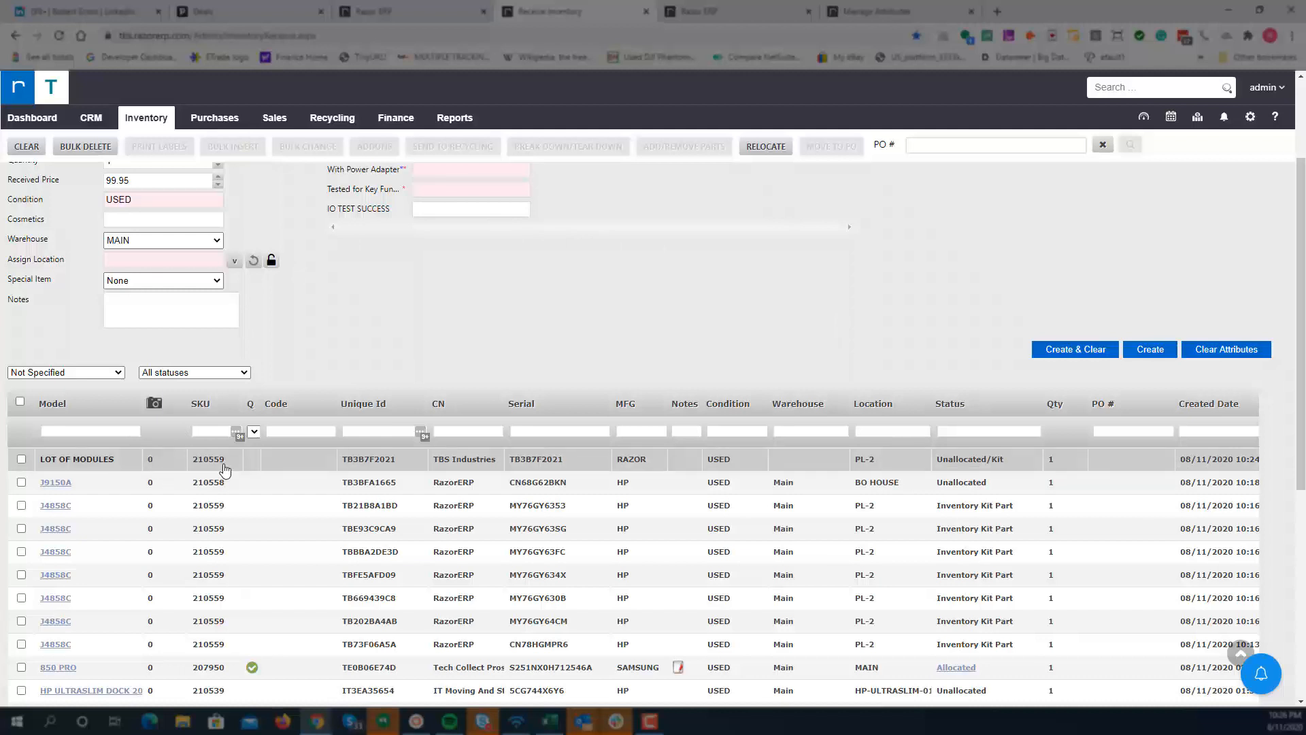
Step: Open the sales orders list and start a new sales order
{"action": "left_click_drag", "start_coordinate": [224, 471], "coordinate": [196, 469]}
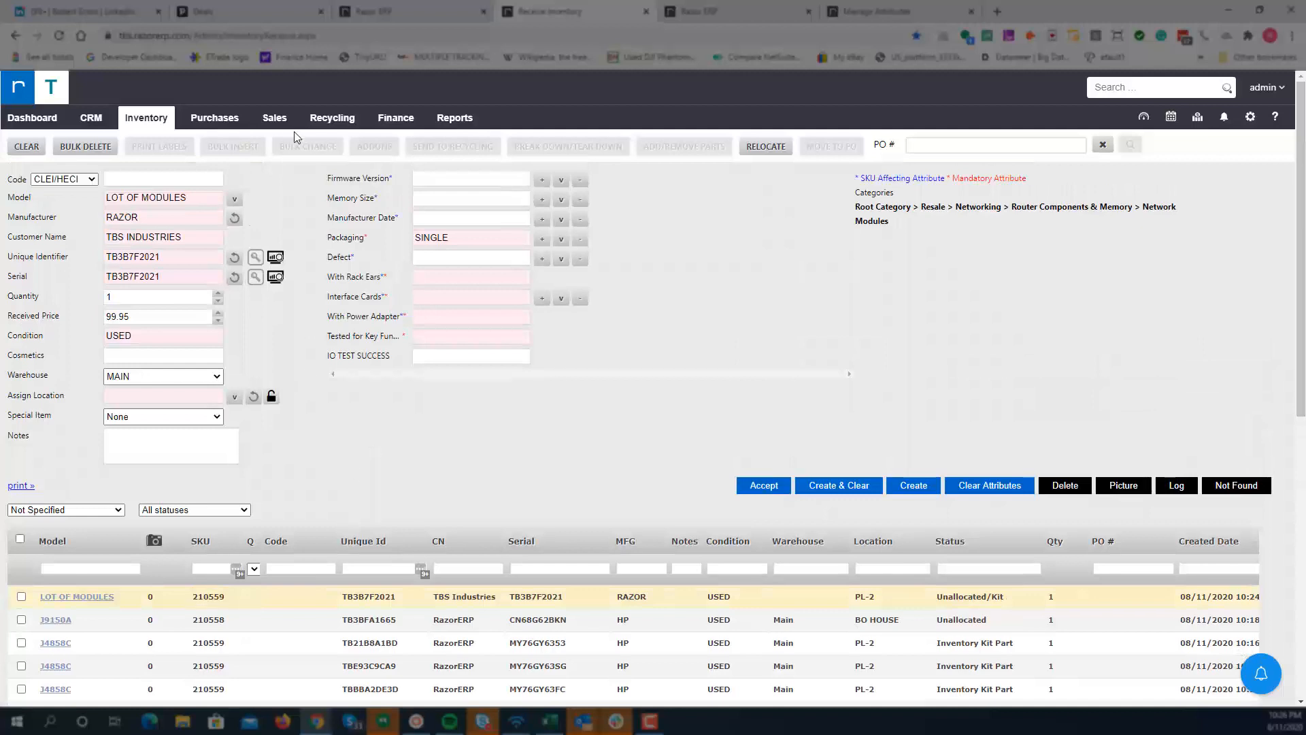
{"action": "left_click", "coordinate": [285, 129]}
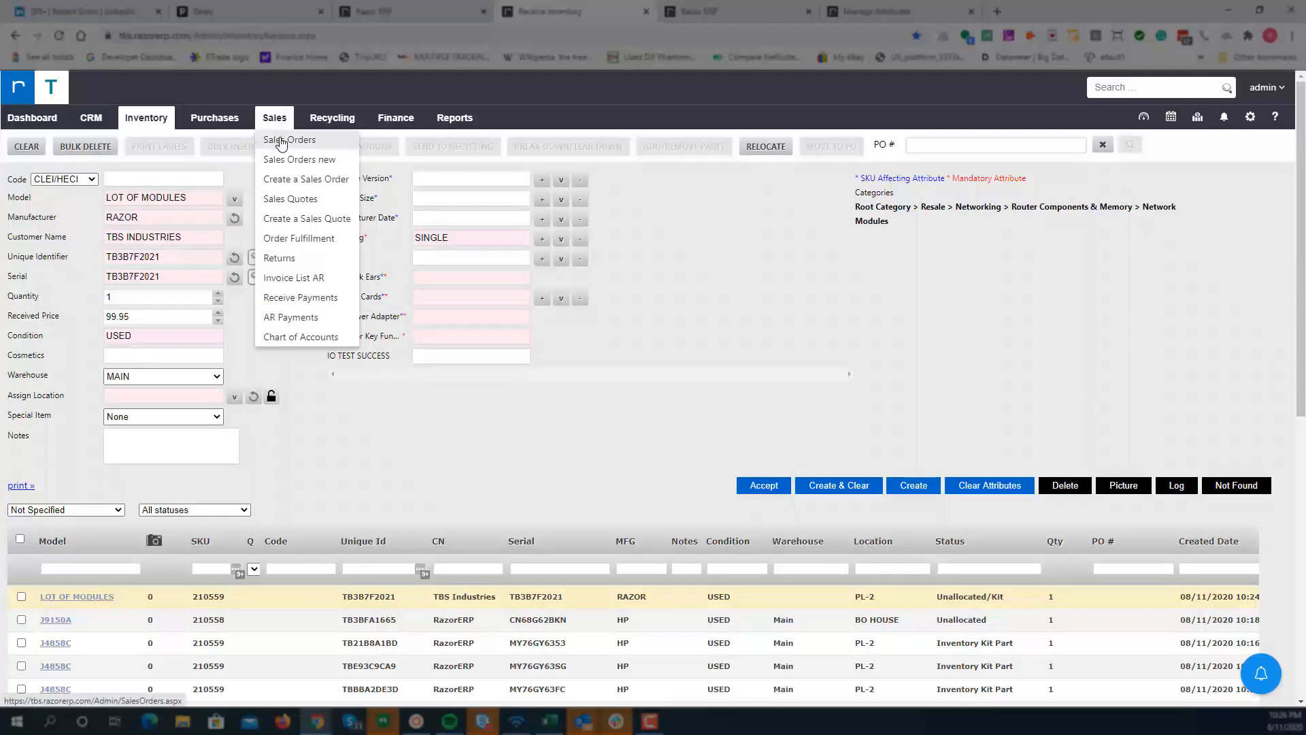
{"action": "left_click", "coordinate": [282, 140]}
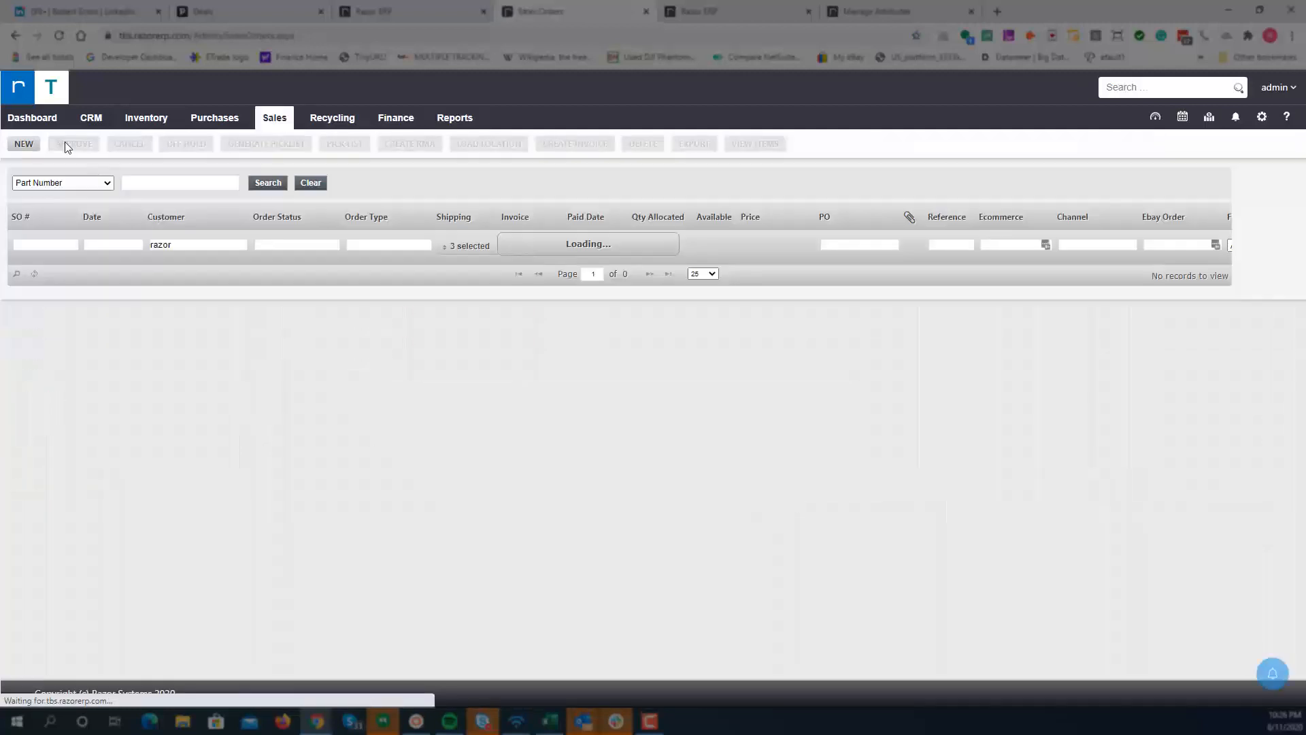
{"action": "left_click", "coordinate": [28, 145]}
{"action": "left_click", "coordinate": [773, 447]}
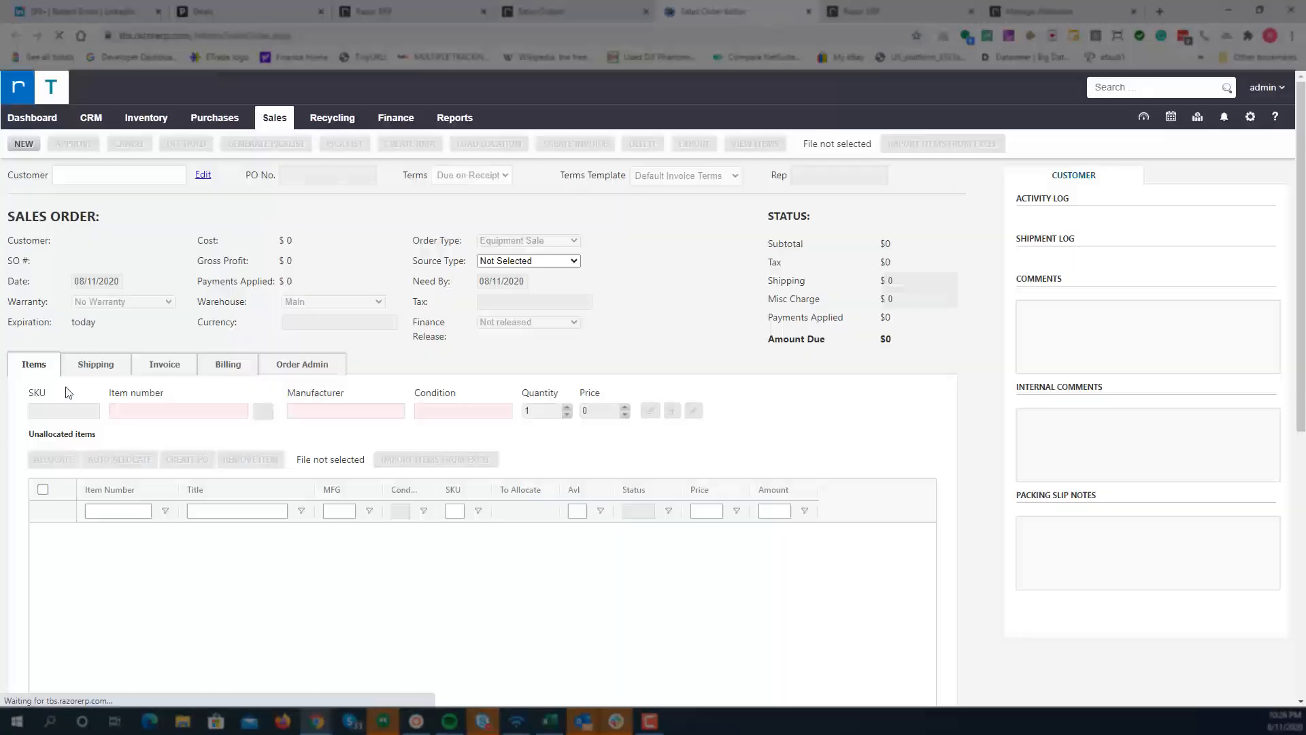
Step: Set the sales order customer to RazorERP
{"action": "left_click", "coordinate": [117, 175]}
{"action": "type", "text": "ra"}
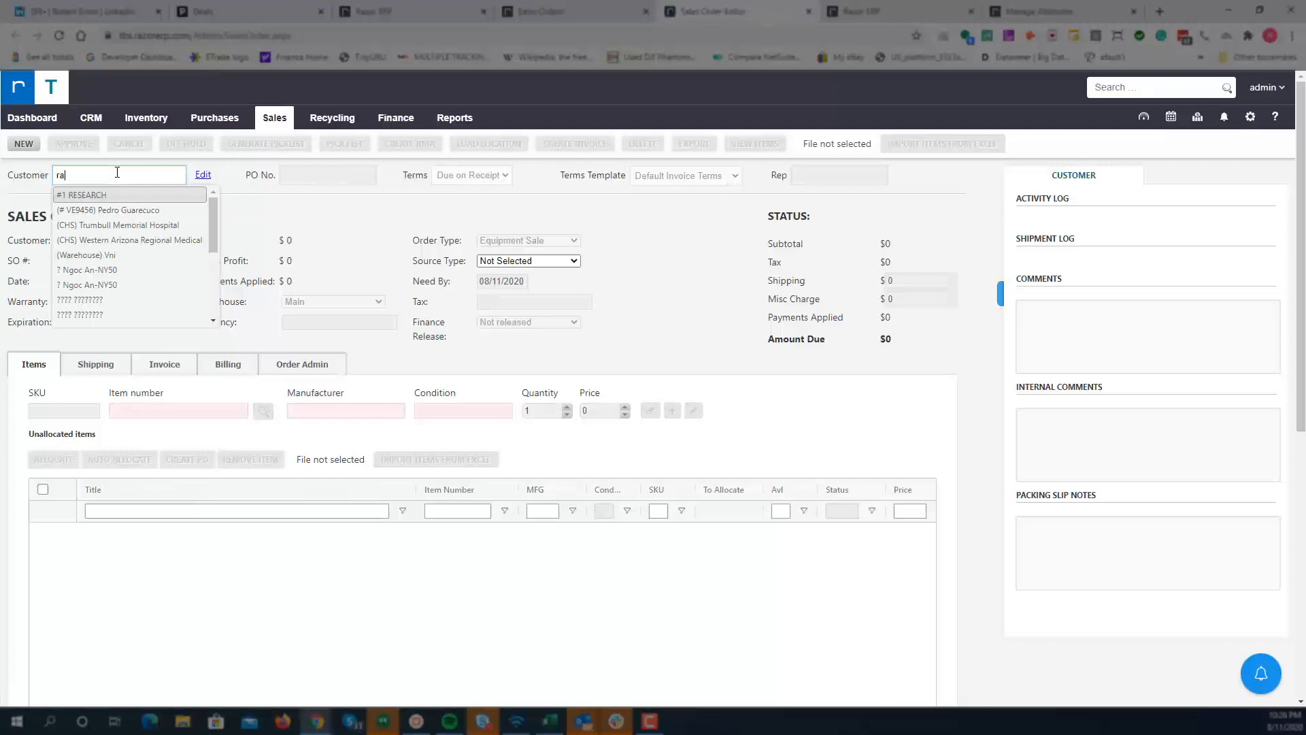
{"action": "type", "text": "zorer"}
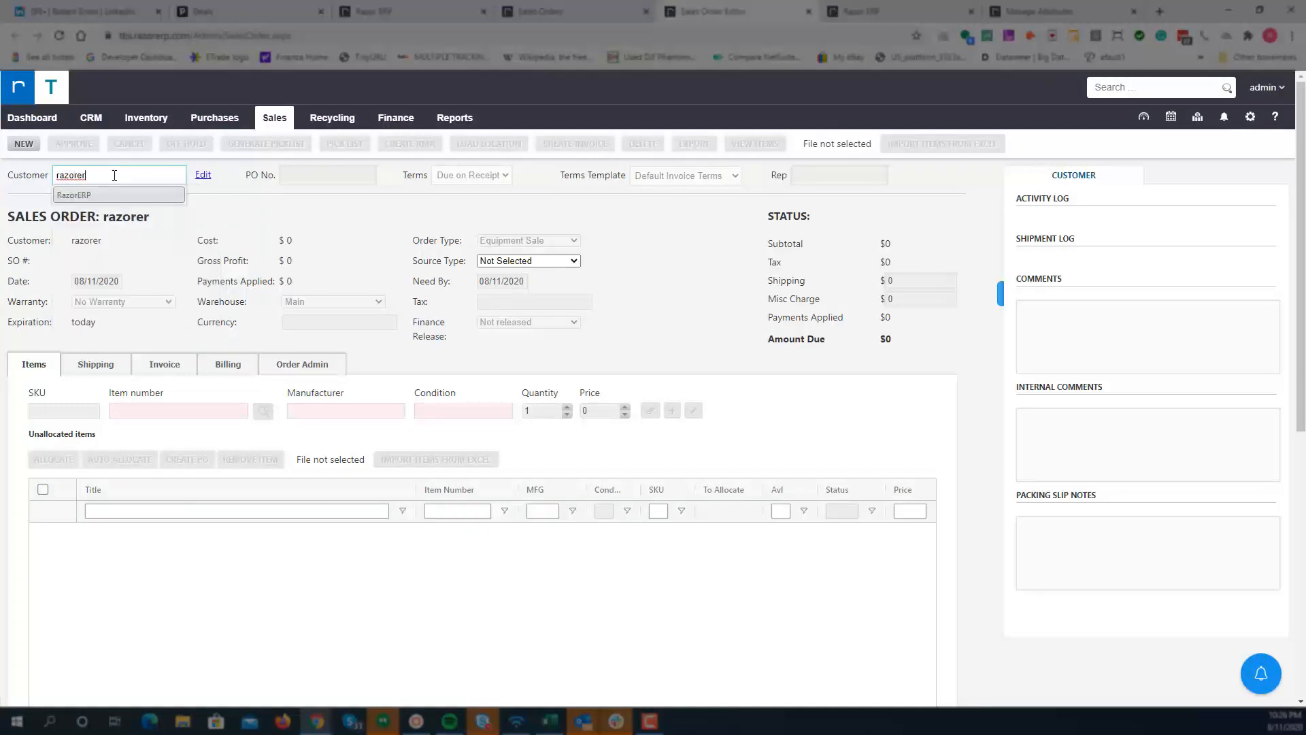
{"action": "left_click", "coordinate": [101, 191]}
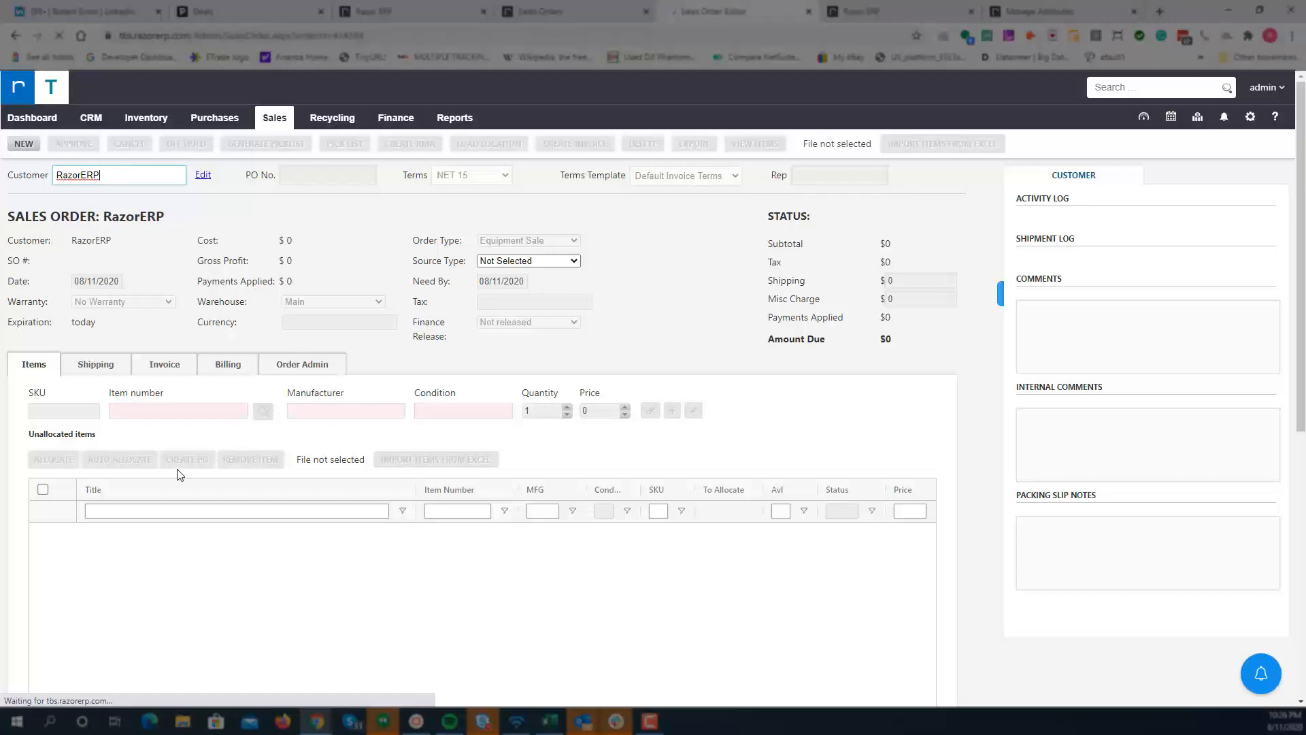
Step: Add the kit SKU 210559 as a line item priced at 100
{"action": "left_click", "coordinate": [64, 410]}
{"action": "type", "text": "210559"}
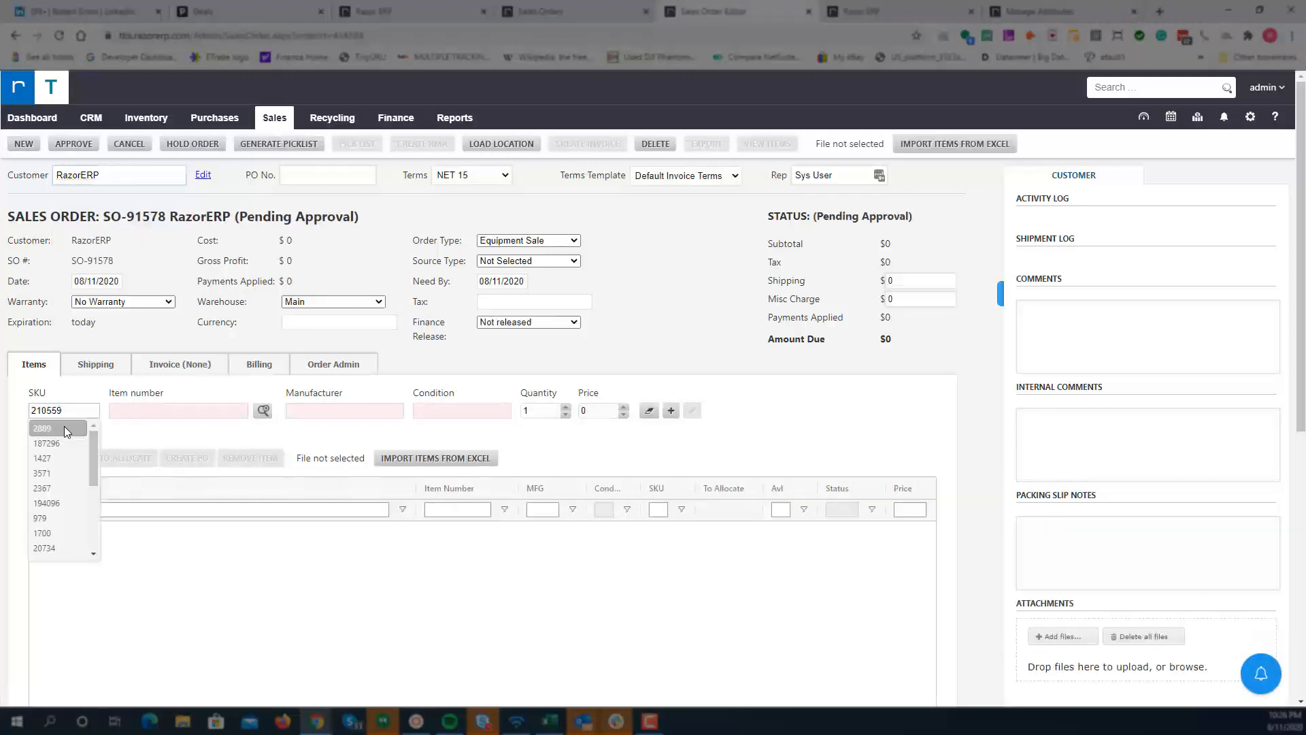
{"action": "left_click", "coordinate": [63, 428]}
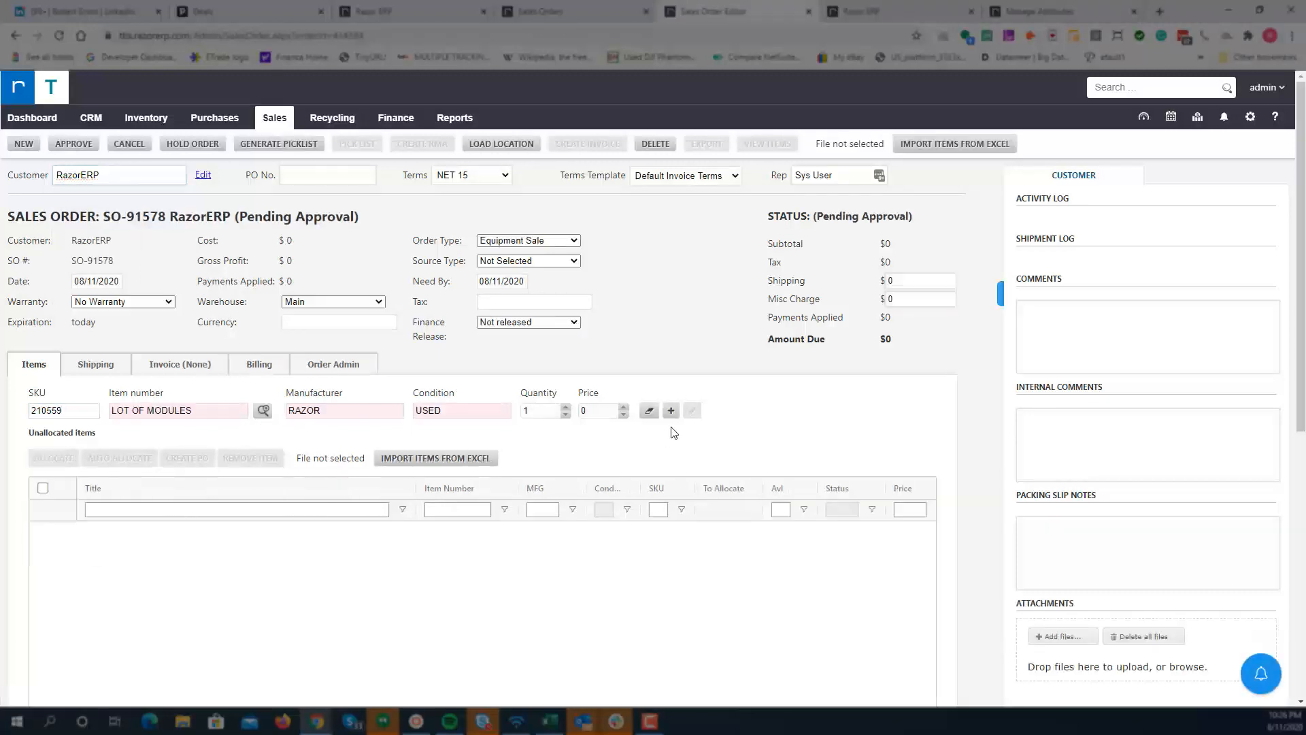
{"action": "left_click", "coordinate": [596, 411]}
{"action": "left_click", "coordinate": [670, 410]}
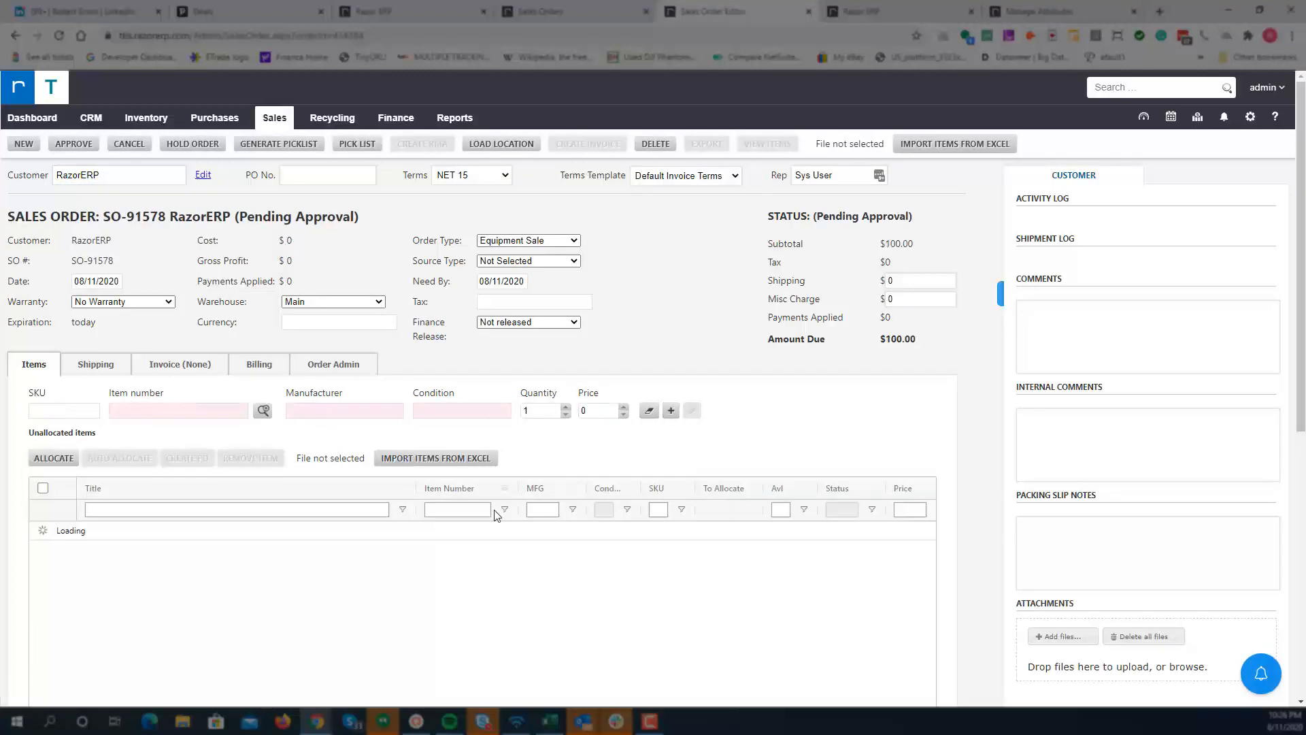
Step: Select the kit line, auto-allocate it, and expand the allocated kit to view its contents
{"action": "scroll", "coordinate": [455, 581], "scroll_direction": "down", "scroll_amount": 1}
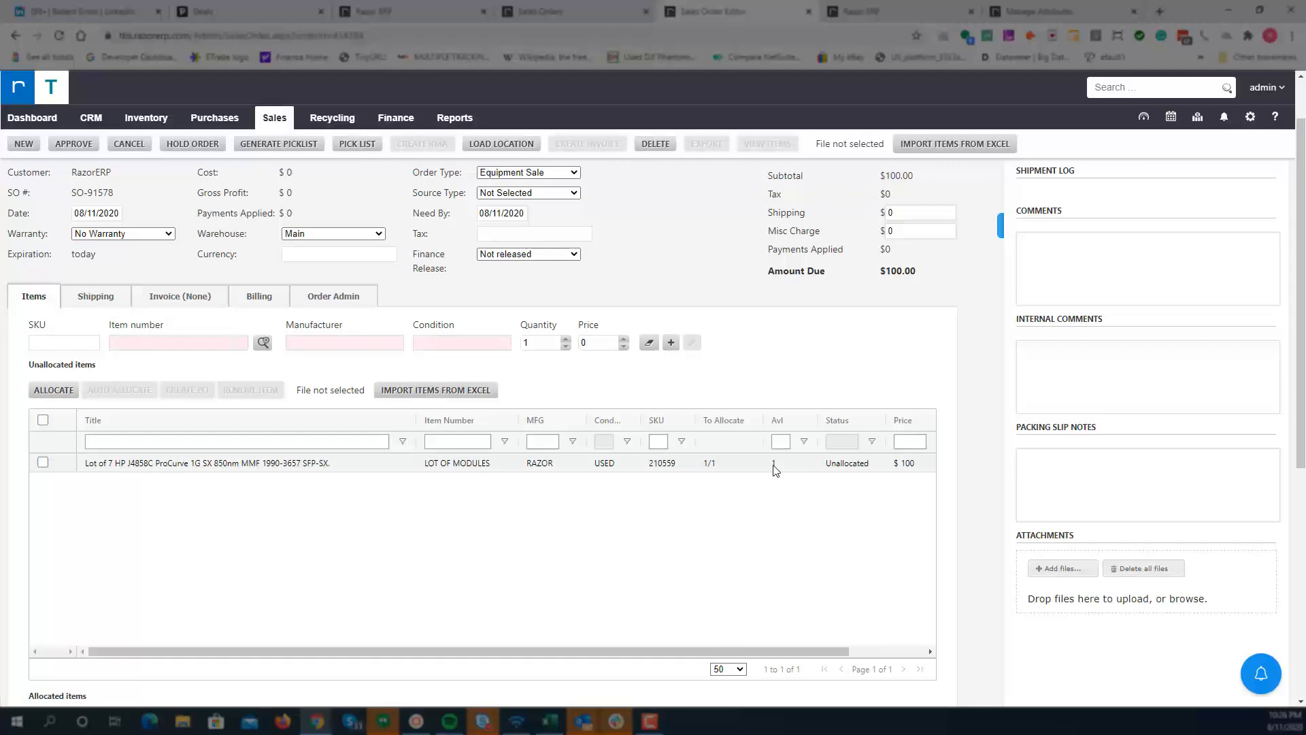
{"action": "left_click", "coordinate": [776, 465]}
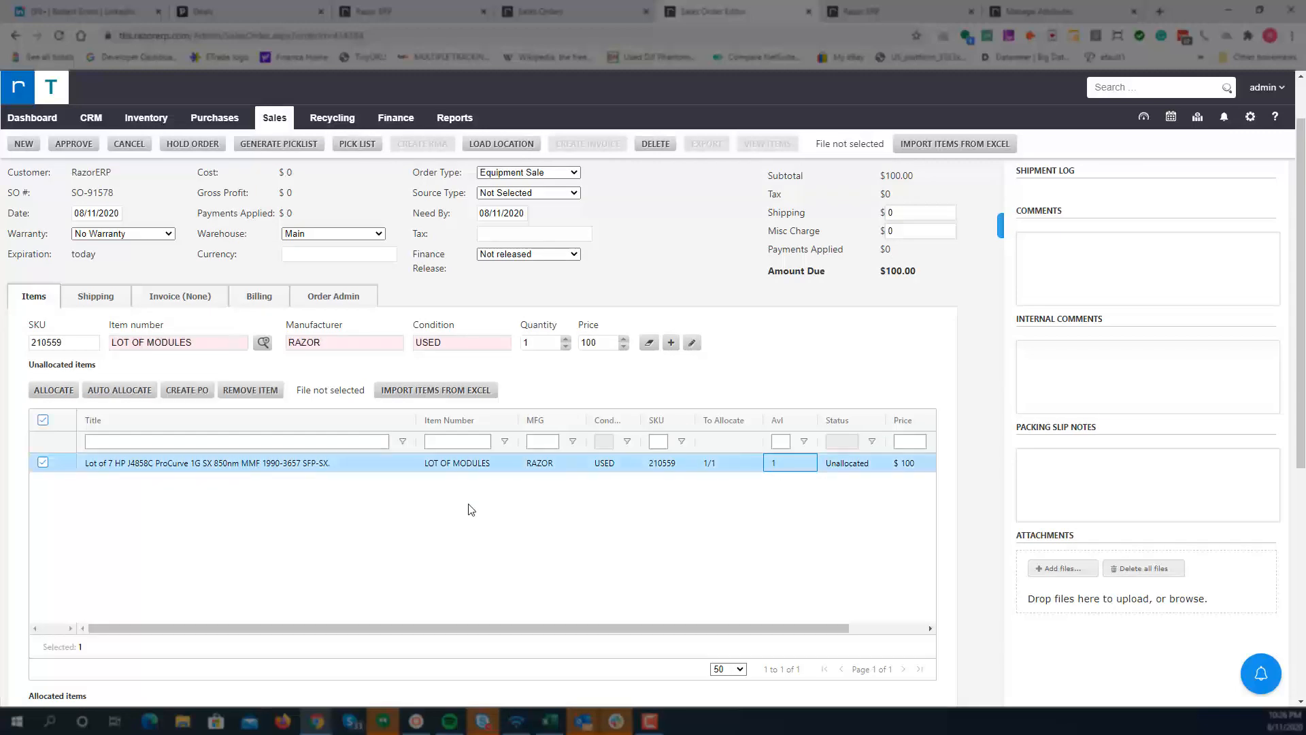
{"action": "left_click", "coordinate": [104, 393]}
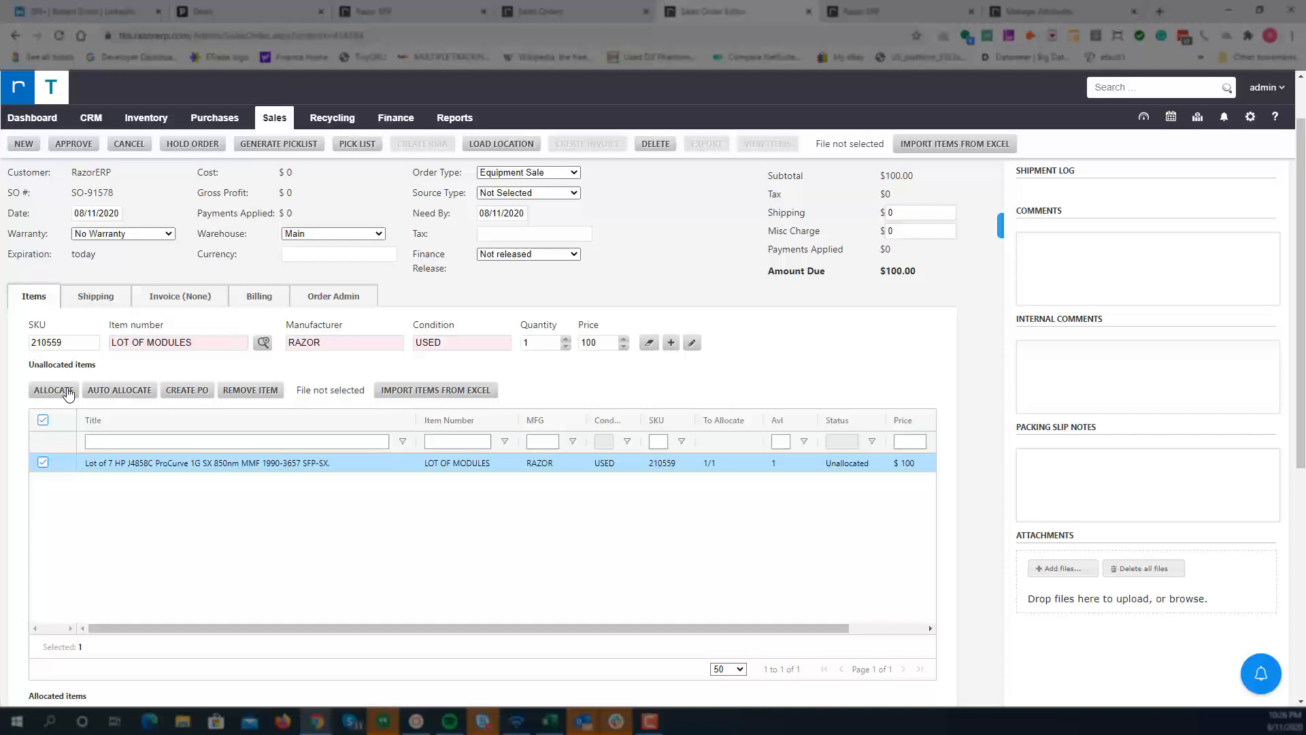
{"action": "left_click", "coordinate": [109, 391]}
{"action": "scroll", "coordinate": [109, 479], "scroll_direction": "down", "scroll_amount": 5}
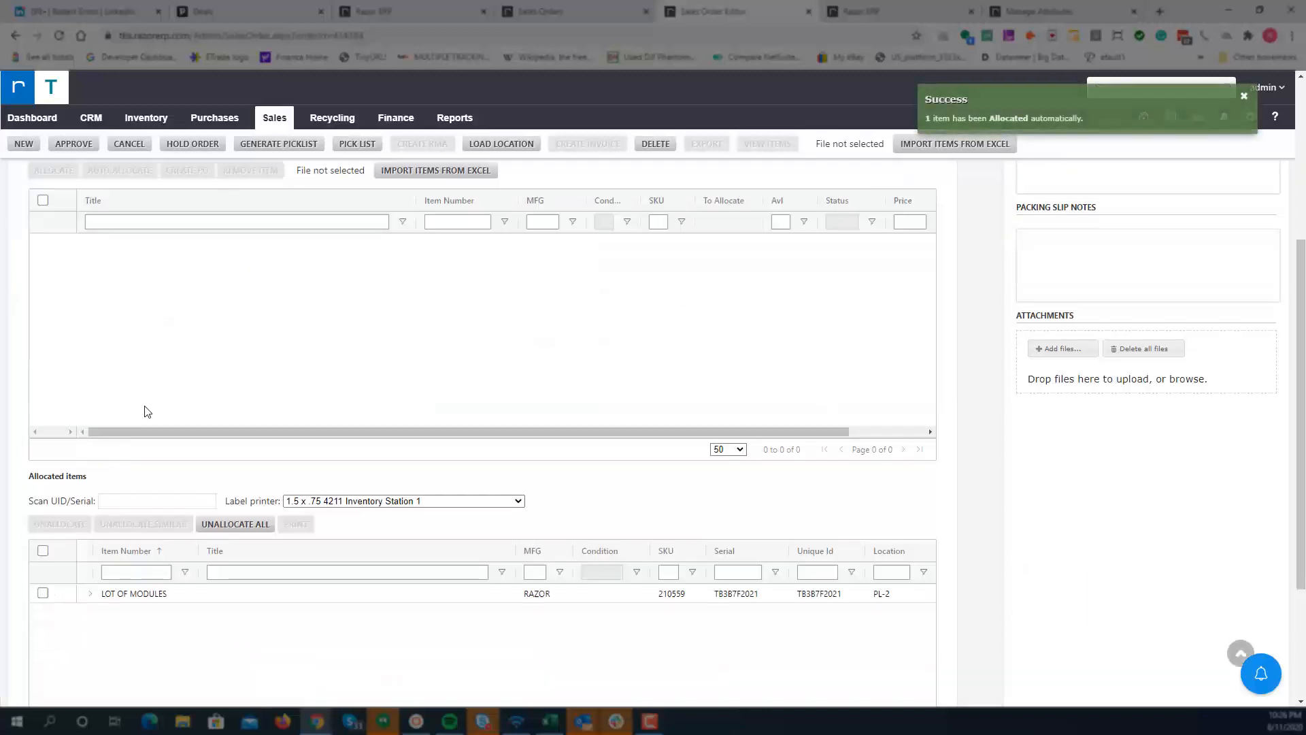
{"action": "left_click", "coordinate": [86, 463]}
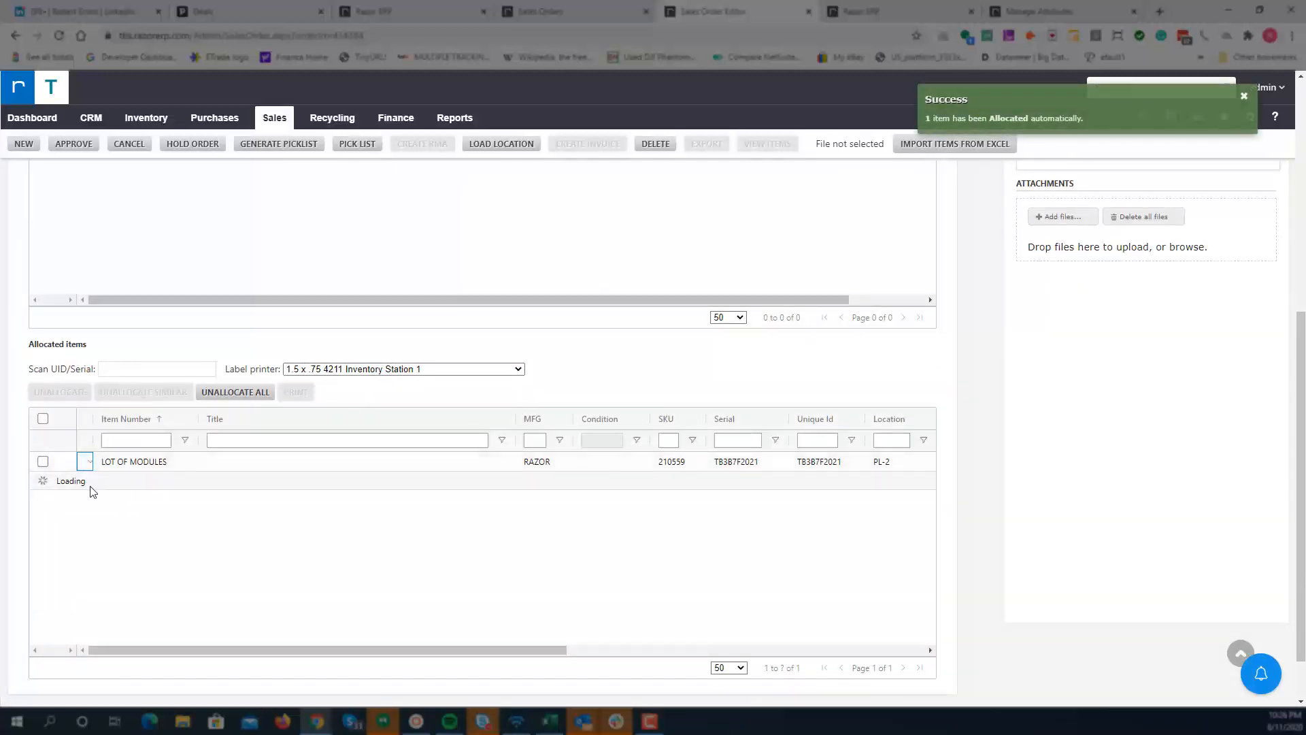